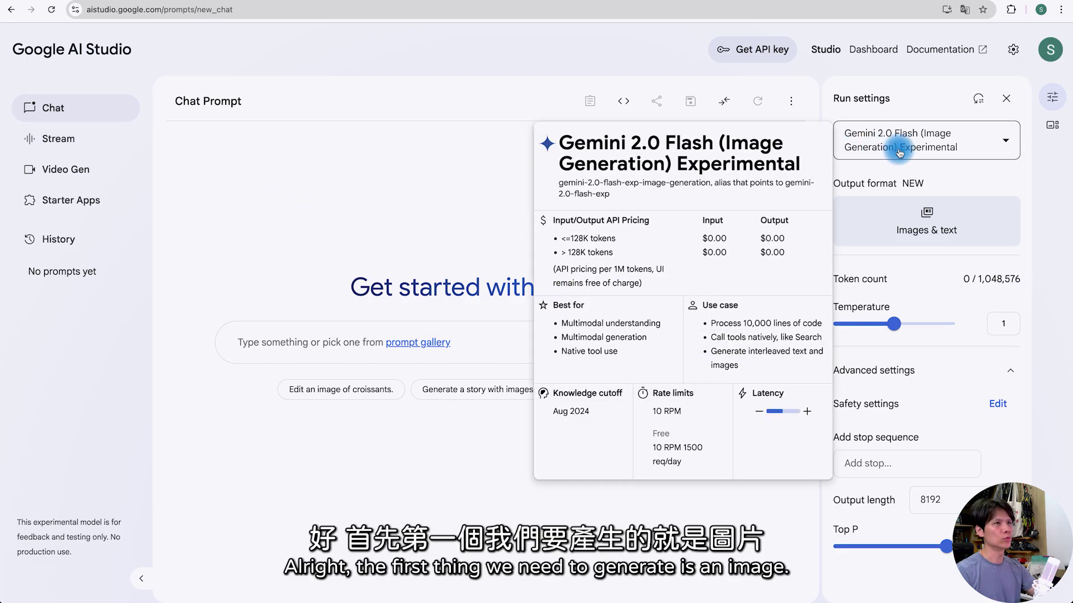
Browse the Gemini model versions and choose Gemini 2.0 Flash (Image Generation) Experimental from the Gemini 2.0 group.
{"action": "left_click", "coordinate": [930, 142]}
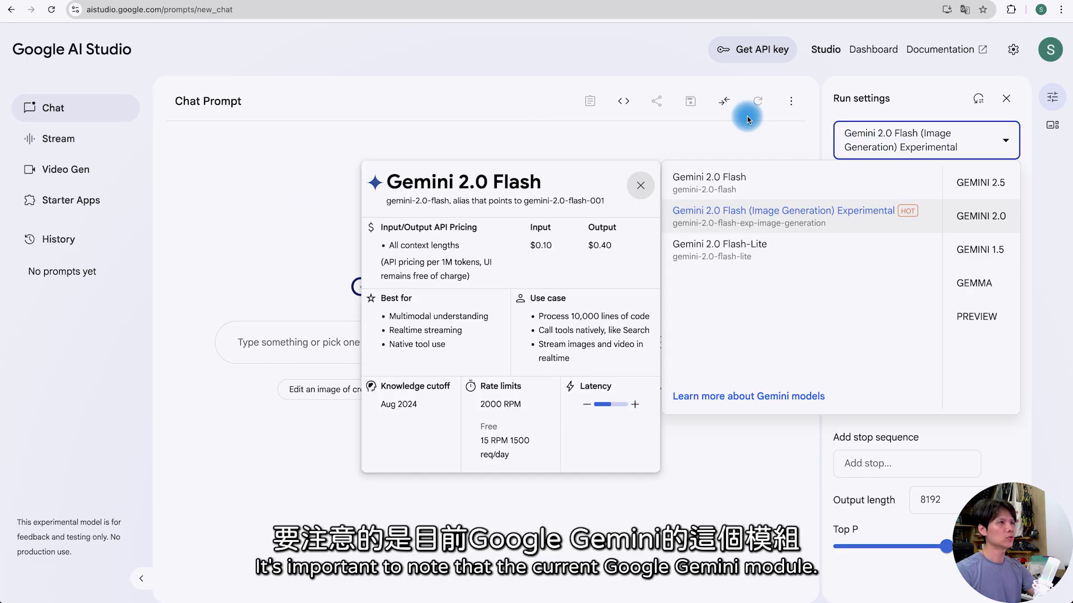
{"action": "left_click", "coordinate": [997, 184]}
{"action": "left_click", "coordinate": [983, 217]}
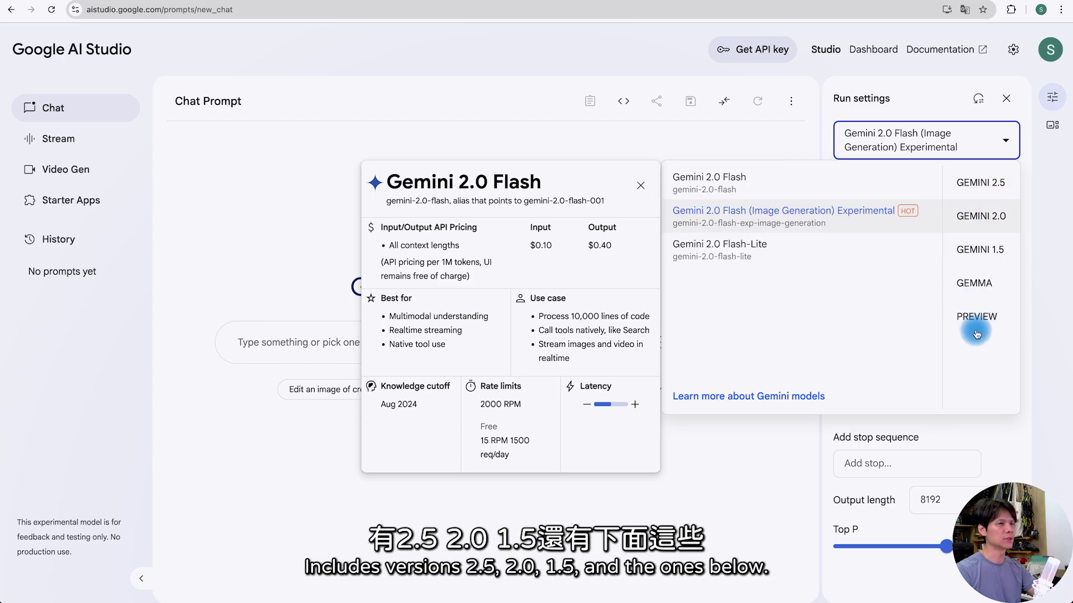
{"action": "left_click", "coordinate": [975, 247]}
{"action": "left_click", "coordinate": [974, 223]}
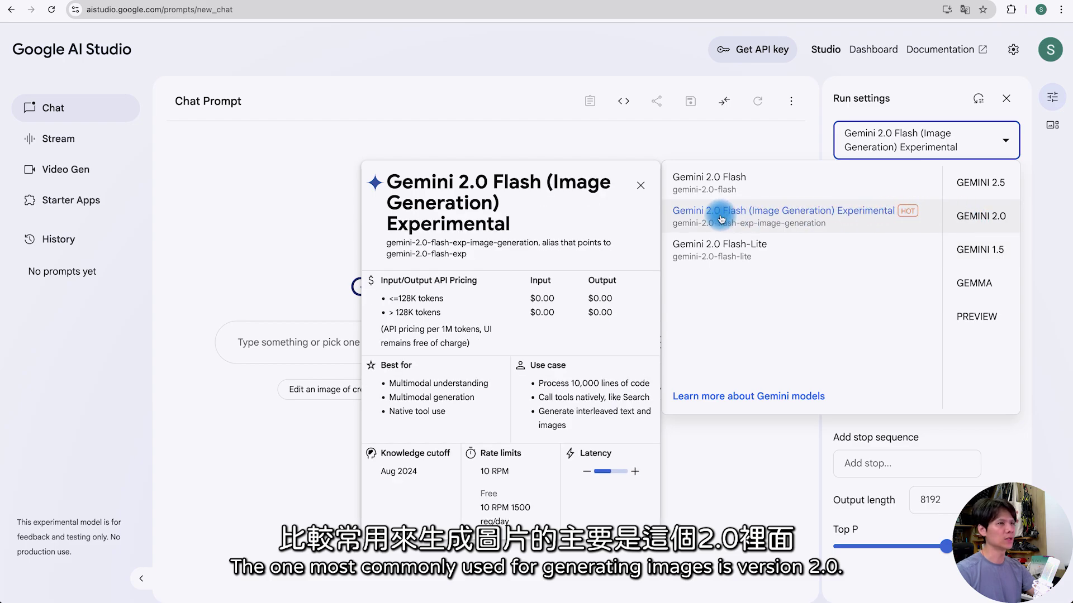
{"action": "left_click", "coordinate": [841, 217]}
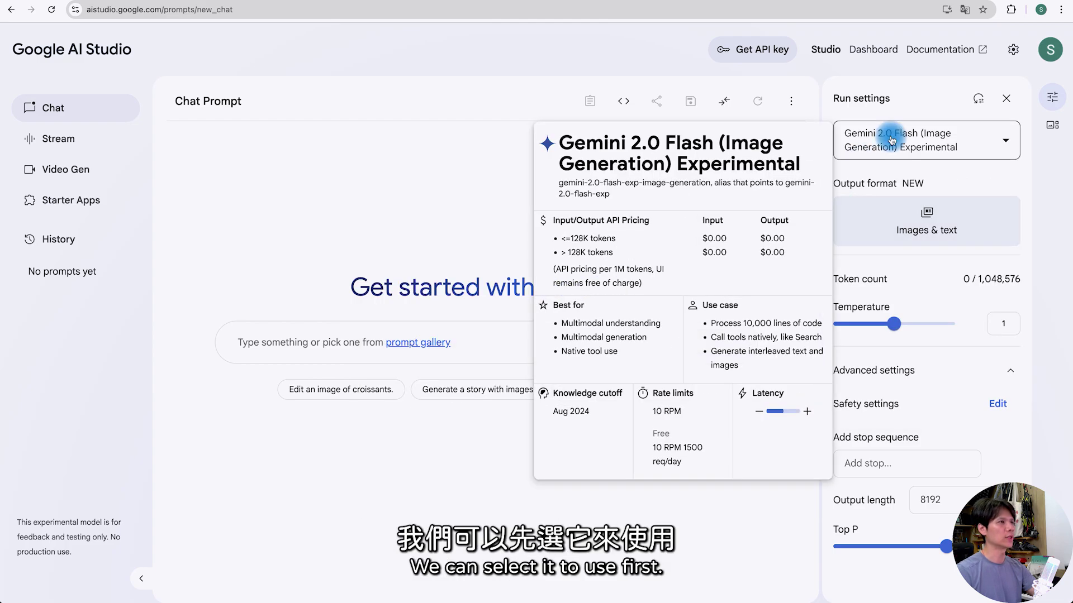
Generate a realistic Taipei morning street photo of a young Asian woman in white shirt and jeans holding coffee, and view it full size.
{"action": "left_click", "coordinate": [405, 334]}
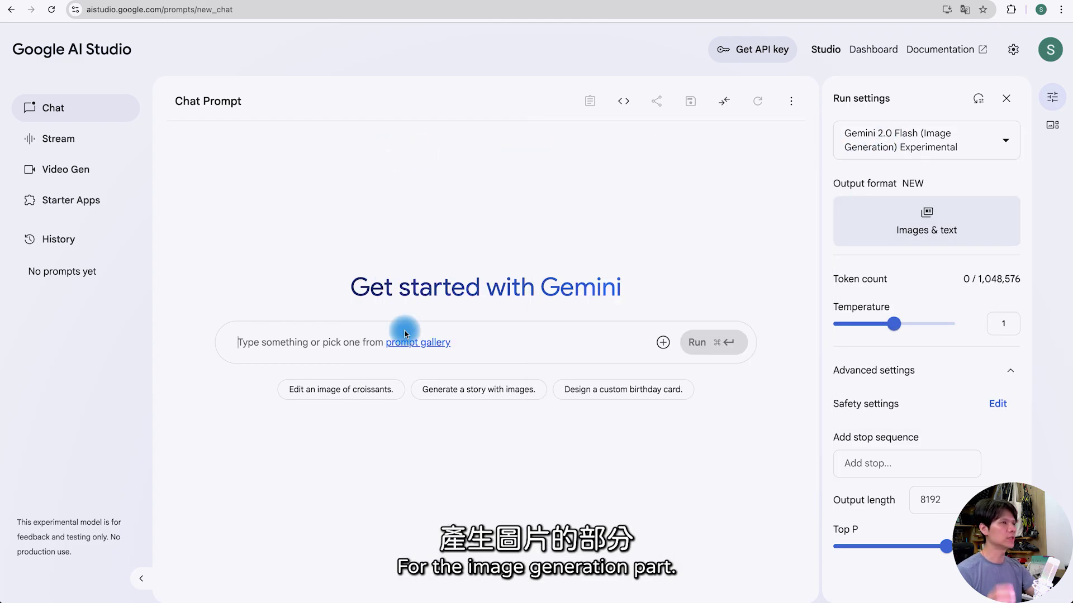
{"action": "type", "text": "請生成一張寫實風格的城市街景照片，畫面是一位亞洲年輕女子穿著白色襯衫、牛仔褲，手拿咖啡走在早晨的街道上，背景為台北市區，有便利商店、機車、行人、綠樹與柔和的晨光，光影自然，畫面構圖平衡，質感接近街拍攝影。"}
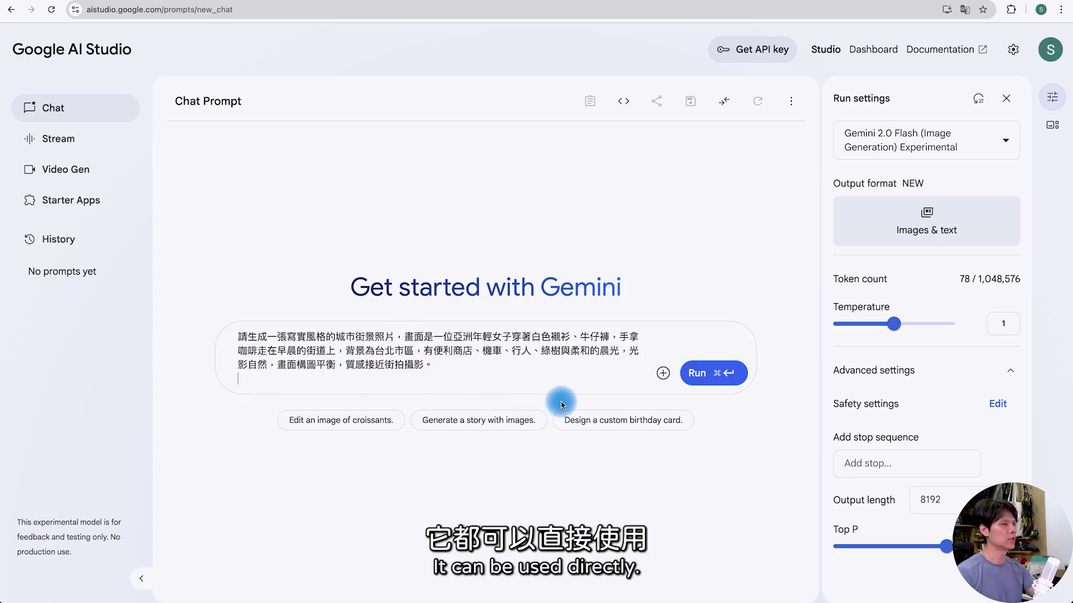
{"action": "left_click", "coordinate": [707, 378]}
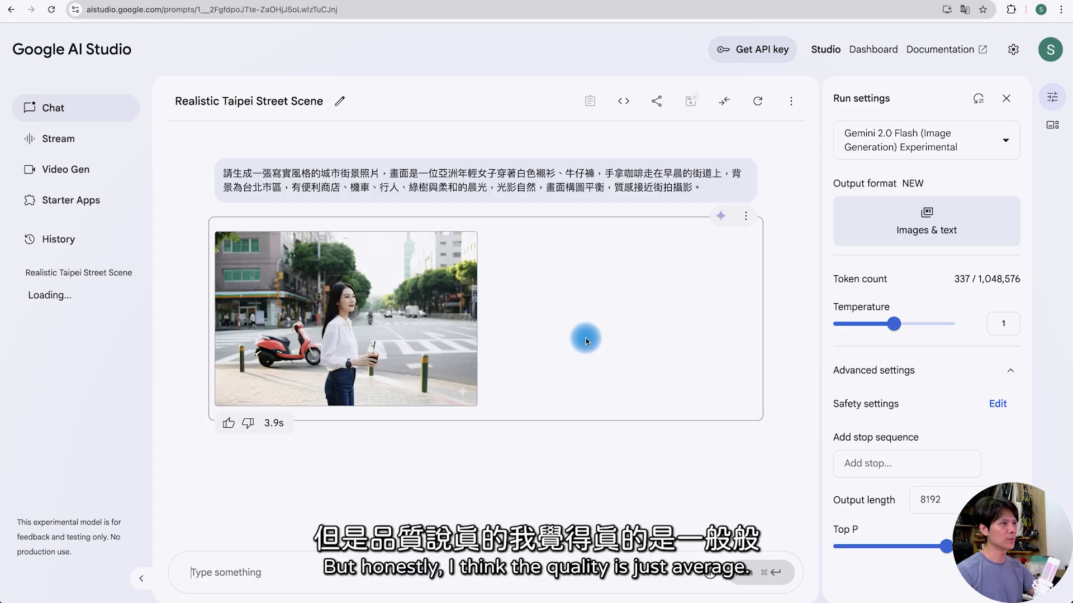
{"action": "left_click", "coordinate": [445, 329]}
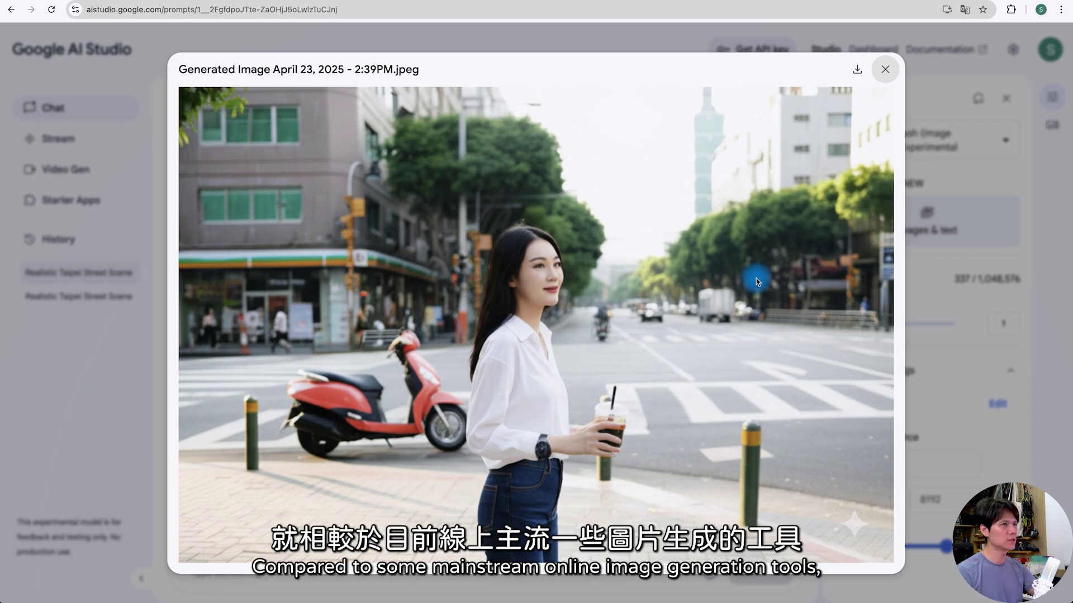
{"action": "left_click", "coordinate": [892, 68]}
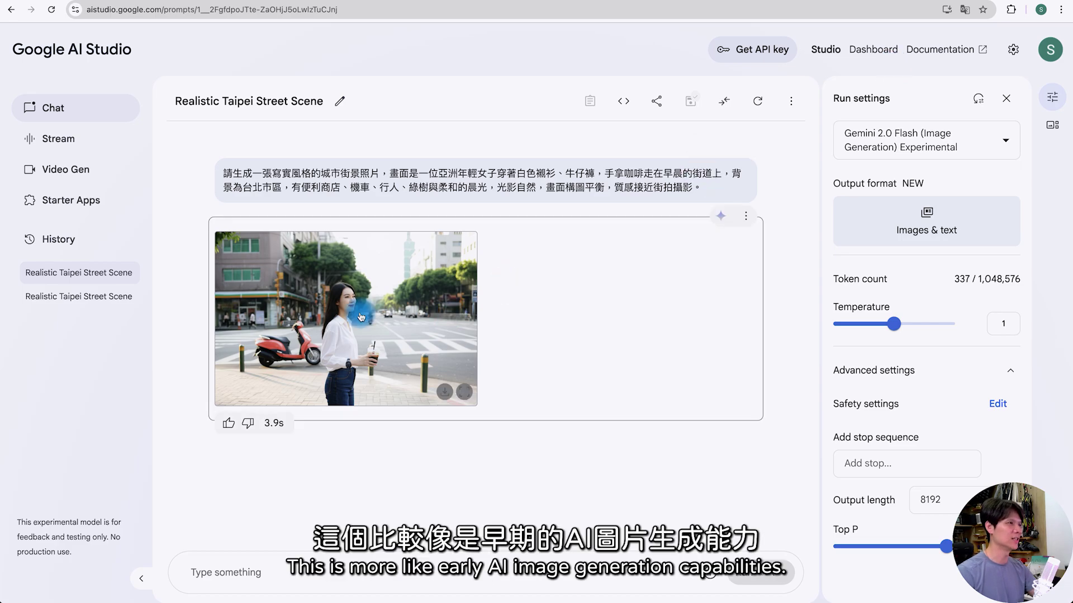
Reuse the Taipei street photo prompt in the same chat to generate the image a second time.
{"action": "triple_click", "coordinate": [383, 188]}
{"action": "key", "text": "super+c"}
{"action": "left_click", "coordinate": [360, 574]}
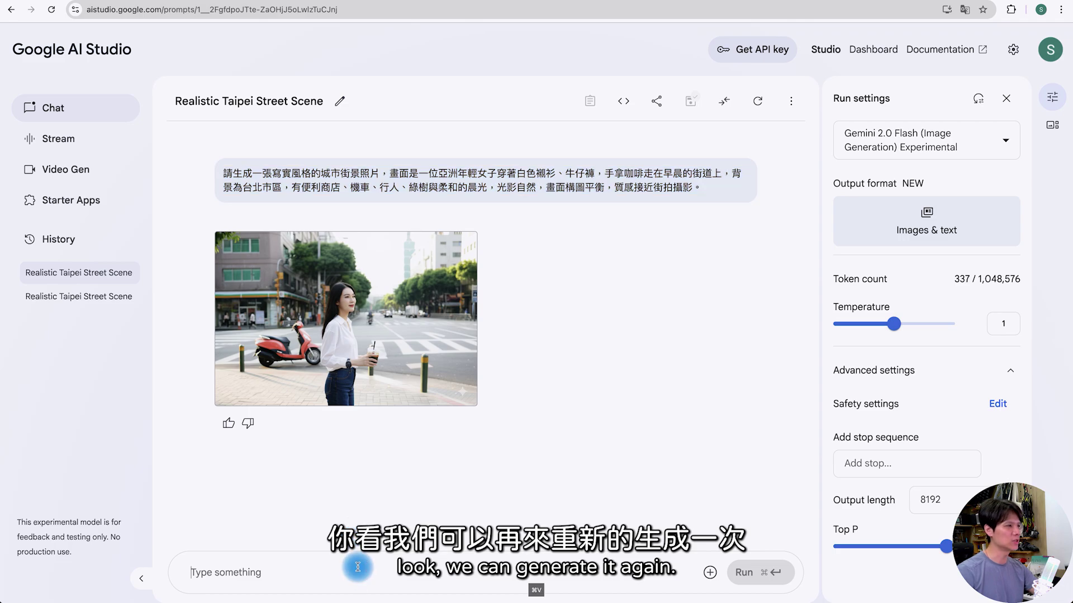
{"action": "key", "text": "super+v"}
{"action": "left_click", "coordinate": [755, 576]}
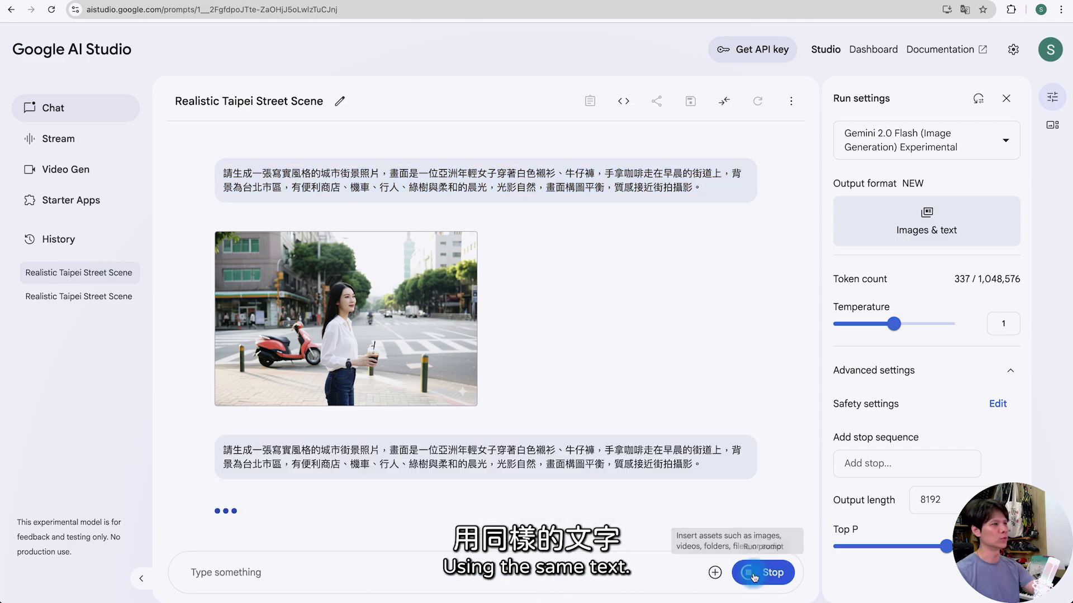
Compare the second street image with the first and inspect it at full size.
{"action": "scroll", "coordinate": [455, 312], "scroll_direction": "up", "scroll_amount": 2}
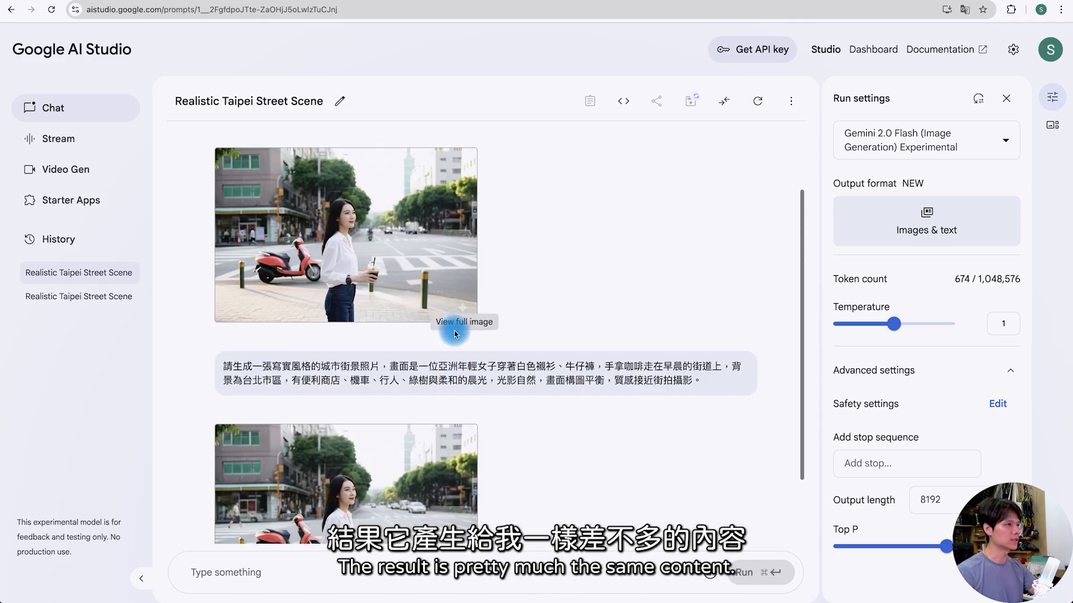
{"action": "scroll", "coordinate": [454, 319], "scroll_direction": "down", "scroll_amount": 2}
{"action": "left_click", "coordinate": [360, 416]}
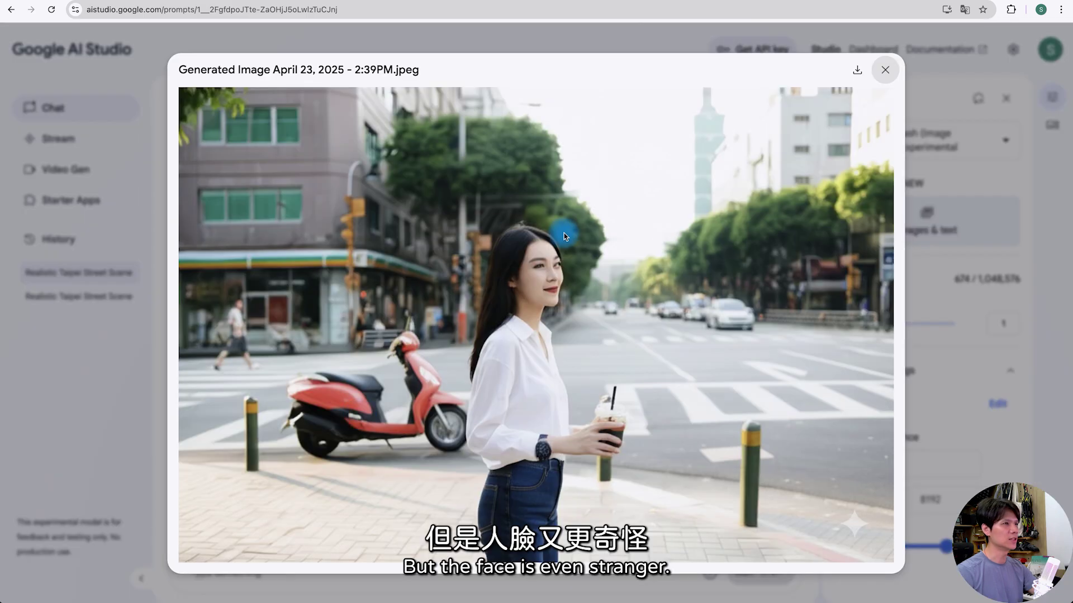
{"action": "left_click", "coordinate": [885, 70]}
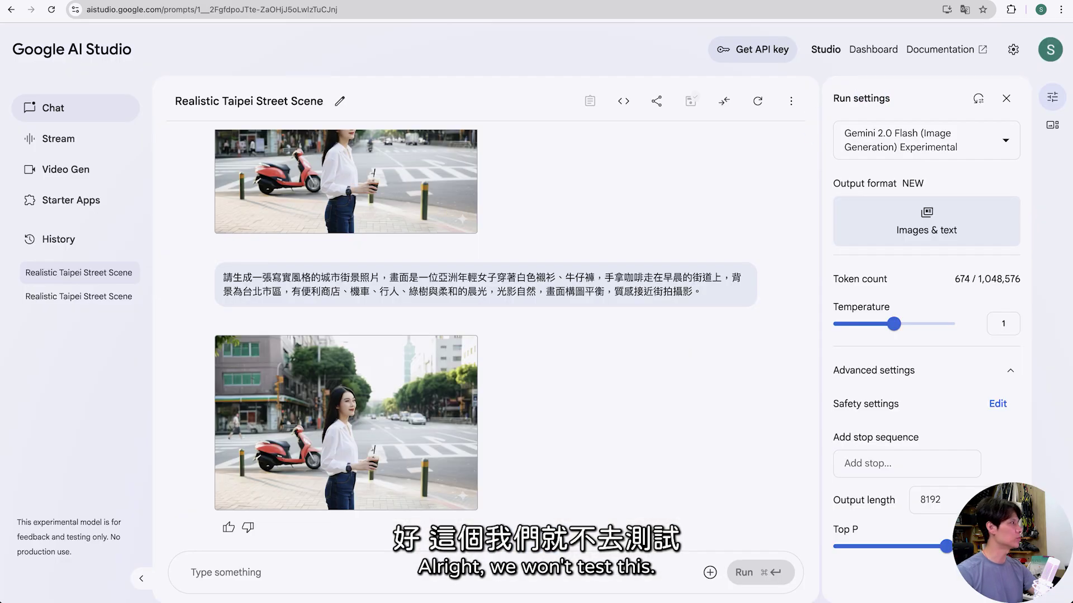
Generate a 16:9 YouTube cover titled 「AI 幫我規劃完美旅程」 showing a girl with a phone before a world map, with suitcase, plane and AI dialogue box.
{"action": "left_click", "coordinate": [395, 552]}
{"action": "key", "text": "super+v"}
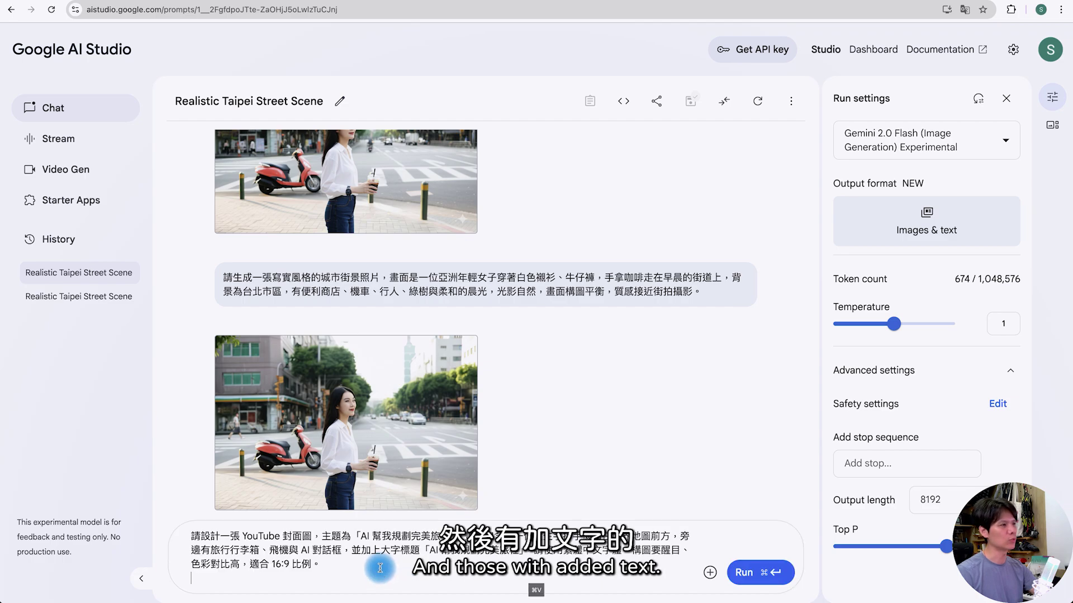
{"action": "left_click", "coordinate": [758, 576]}
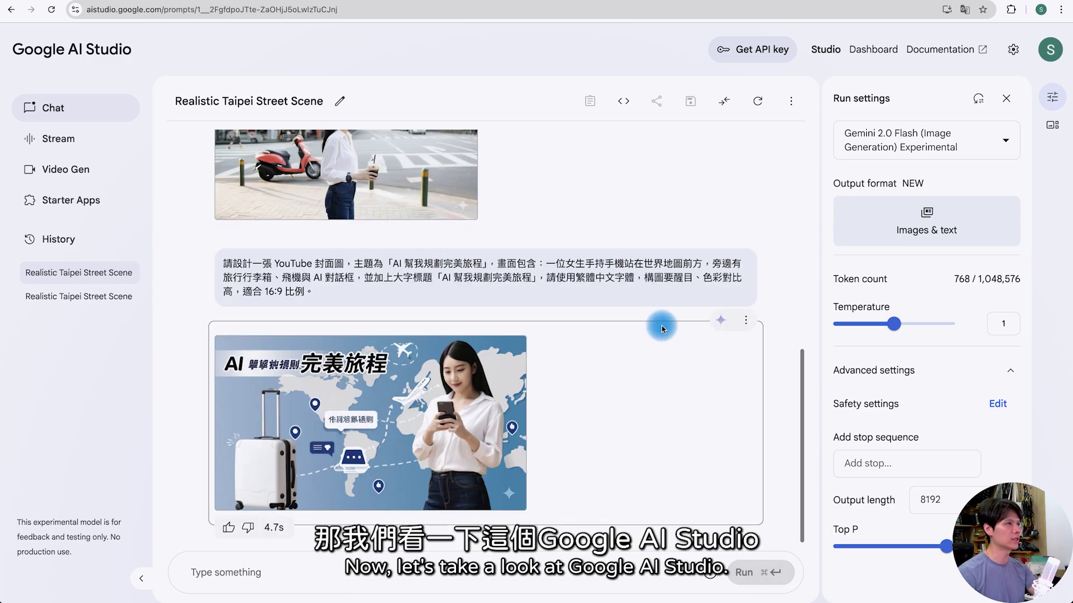
{"action": "left_click", "coordinate": [511, 349]}
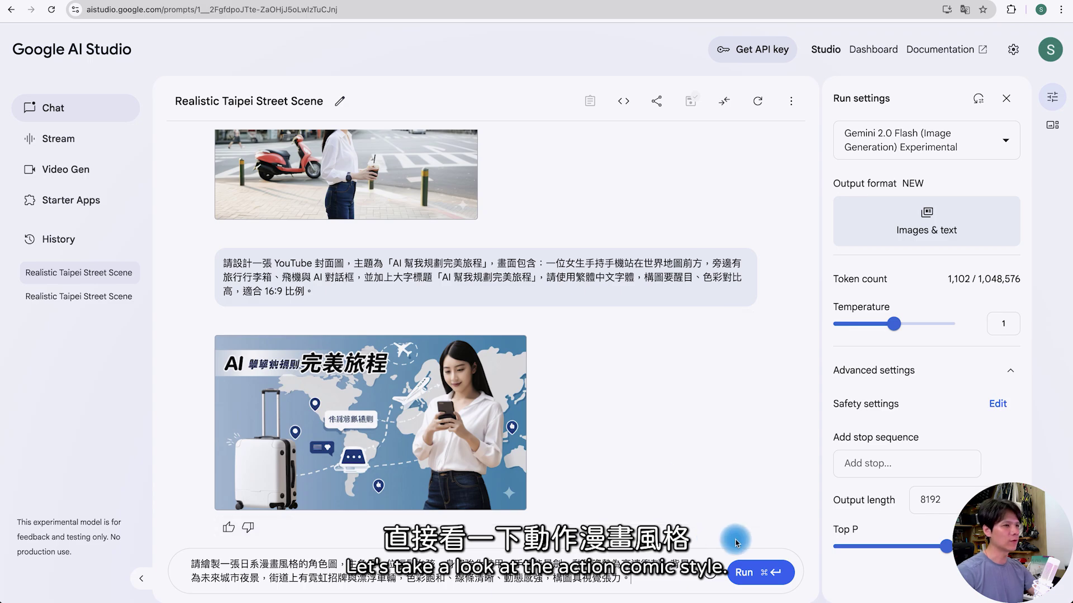
Generate a Japanese manga-style short-haired girl in powered armor charging through a futuristic night city, and compare it with the YouTube cover.
{"action": "left_click", "coordinate": [746, 573]}
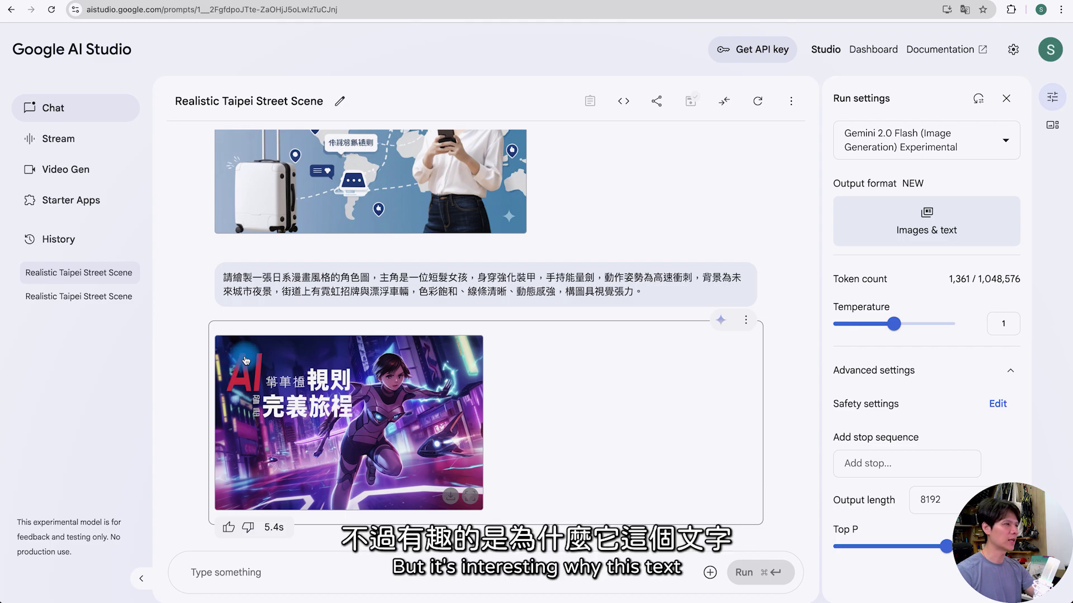
{"action": "scroll", "coordinate": [341, 369], "scroll_direction": "up", "scroll_amount": 3}
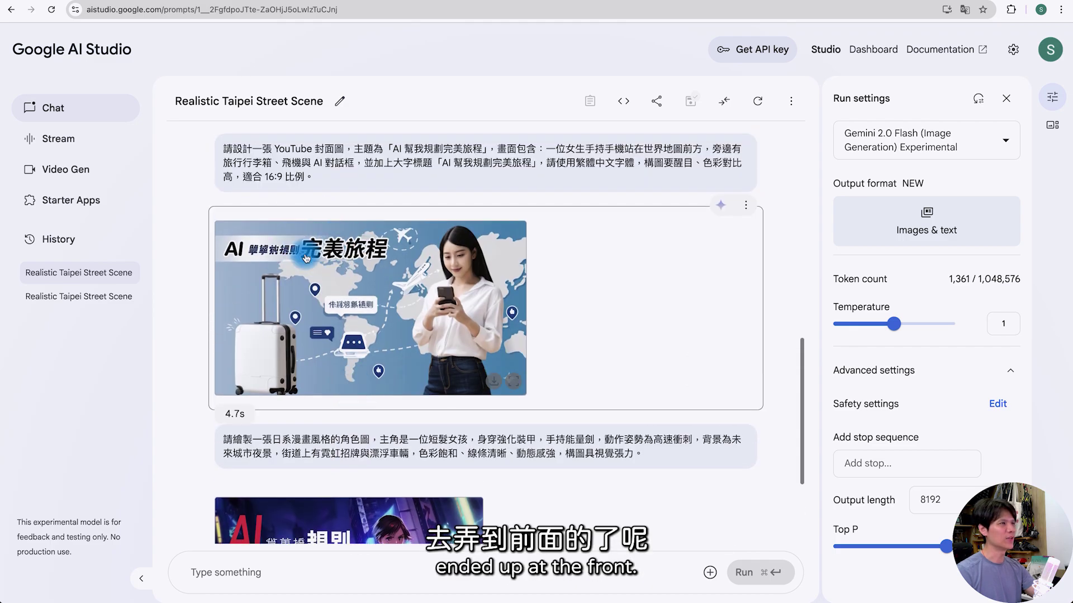
{"action": "scroll", "coordinate": [512, 355], "scroll_direction": "down", "scroll_amount": 3}
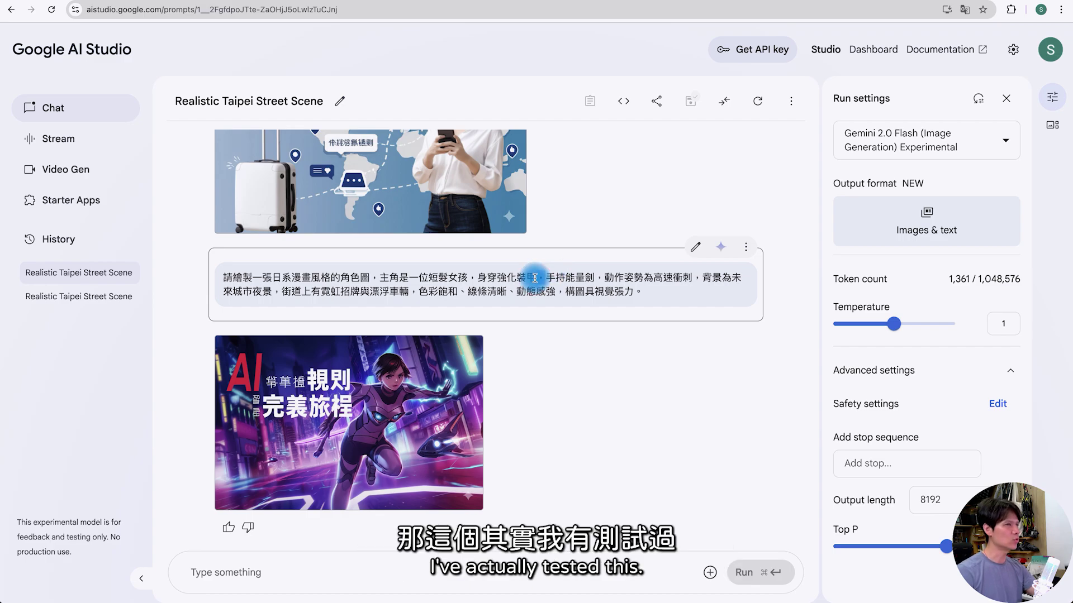
Resubmit the Japanese manga-style character prompt to generate the image again.
{"action": "triple_click", "coordinate": [575, 278]}
{"action": "key", "text": "super+c"}
{"action": "left_click", "coordinate": [466, 592]}
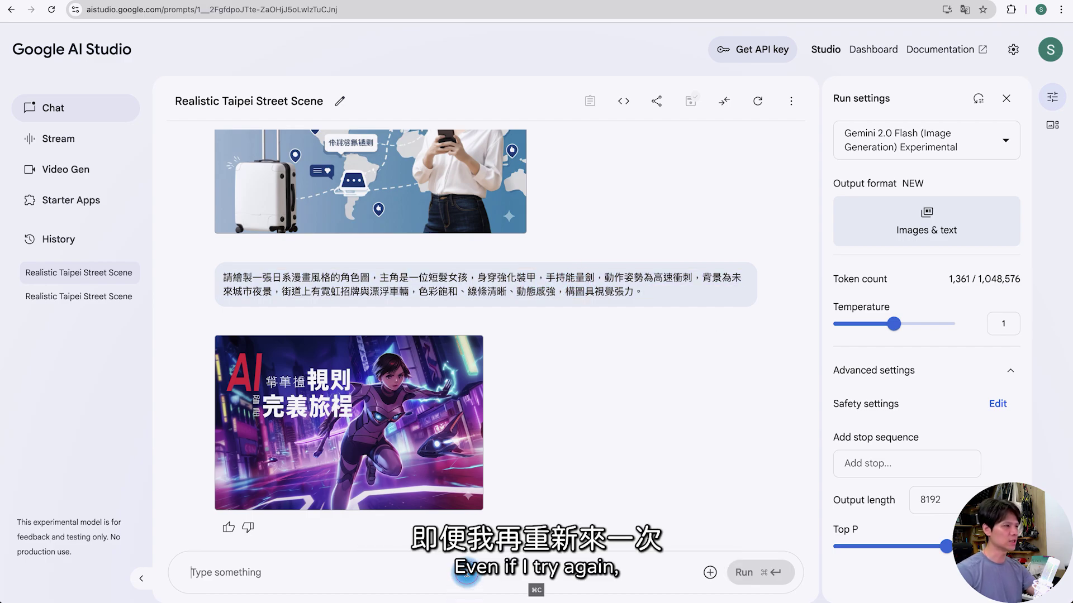
{"action": "key", "text": "super+v"}
{"action": "left_click", "coordinate": [746, 574]}
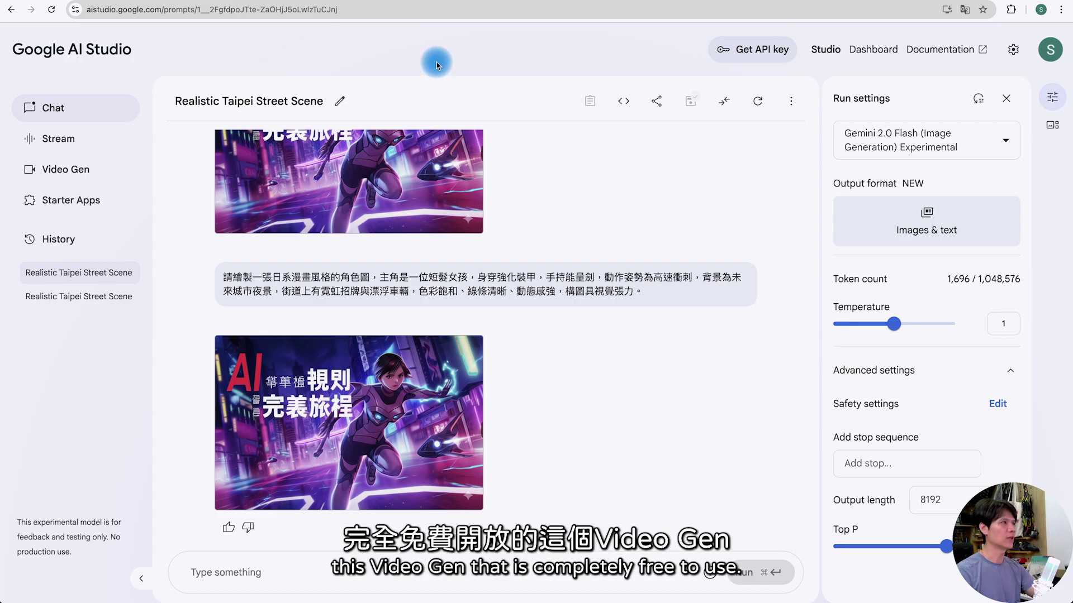
In Video Gen, generate and play a morning-style video of a woman stretching on a high-rise balcony with hot coffee, the camera slowly pulling back.
{"action": "left_click", "coordinate": [78, 168]}
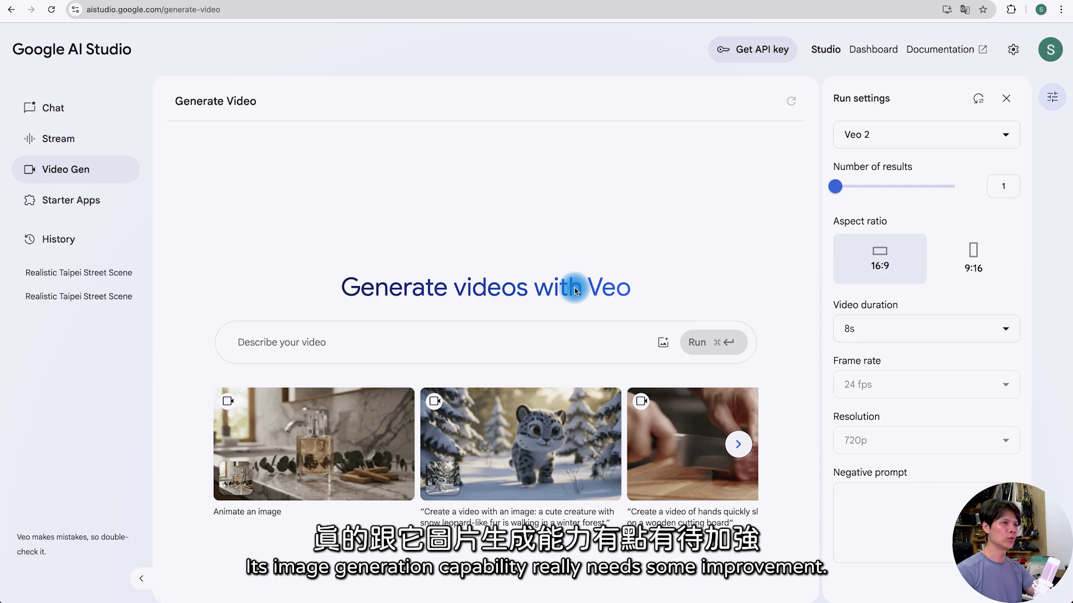
{"action": "key", "text": "super+v"}
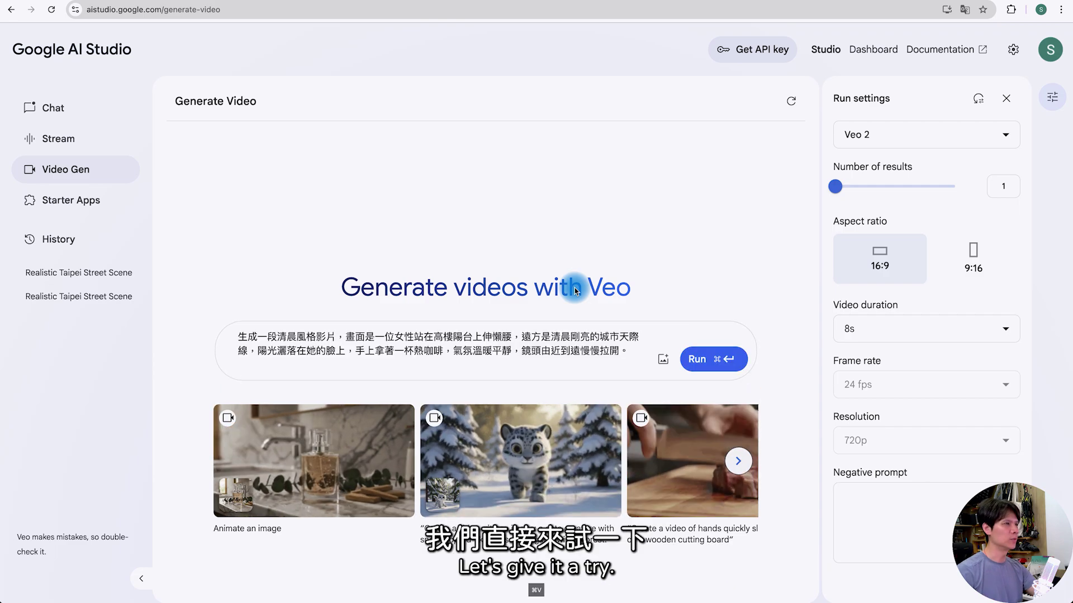
{"action": "left_click", "coordinate": [705, 361]}
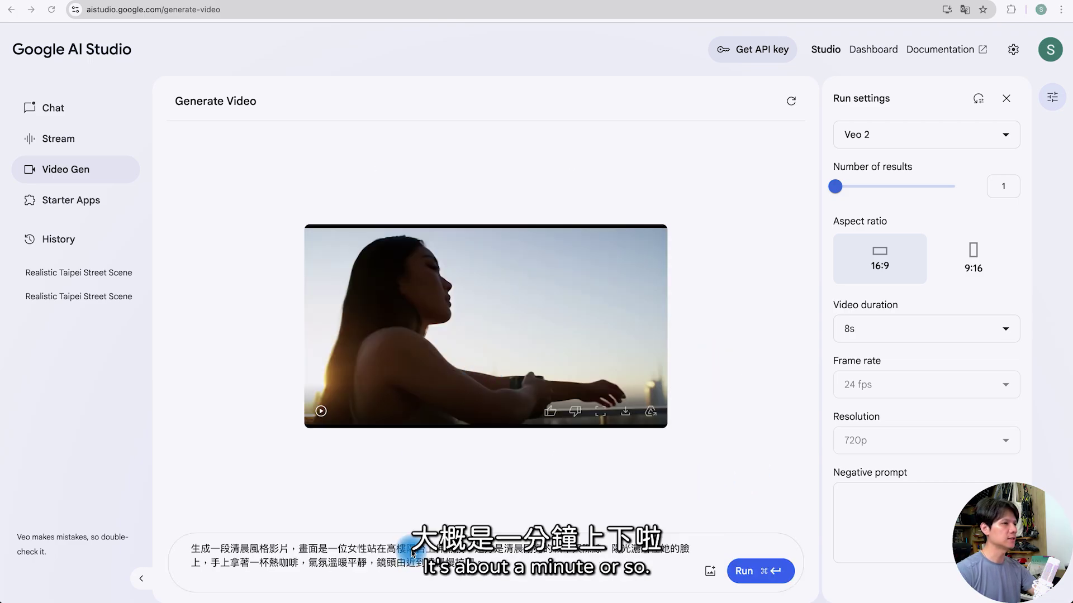
{"action": "left_click", "coordinate": [321, 414]}
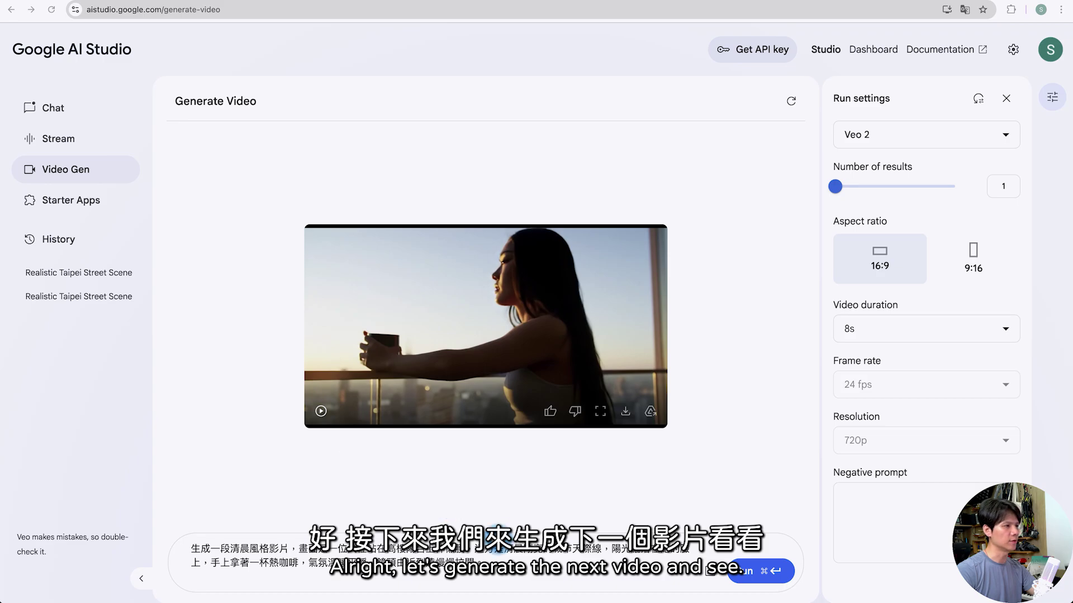
Replace the video prompt with a Japanese anime rooftop battle of a young ninja, styled like 《鬼滅之刃》 and 《火影忍者》, and try generating it.
{"action": "left_click", "coordinate": [492, 556]}
{"action": "key", "text": "super+a"}
{"action": "type", "text": "生成一段日系動畫風格的戰鬥畫面，主角是一位少年忍者在深夜城市中與巨大敵人交戰，畫面包含高速移動、閃躲、煙霧效果與能量爆發特效，整體風格類似《鬼滅之刃》與《火影忍者》的混合。"}
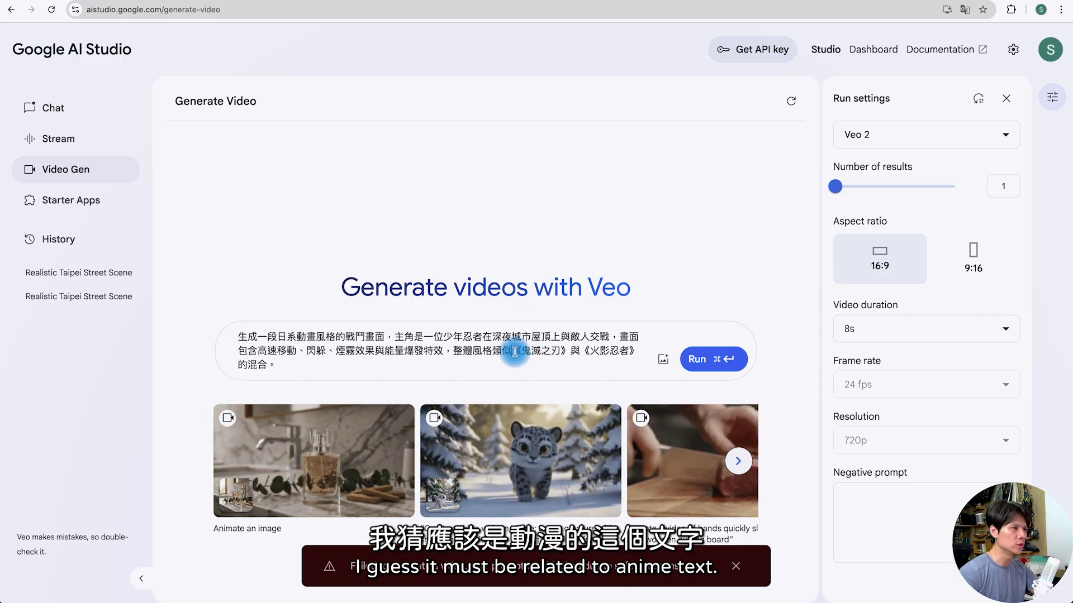
Remove the overall-style sentence naming 《鬼滅之刃》 and 《火影忍者》 from the video prompt and try generating again.
{"action": "left_click_drag", "start_coordinate": [454, 351], "coordinate": [510, 381]}
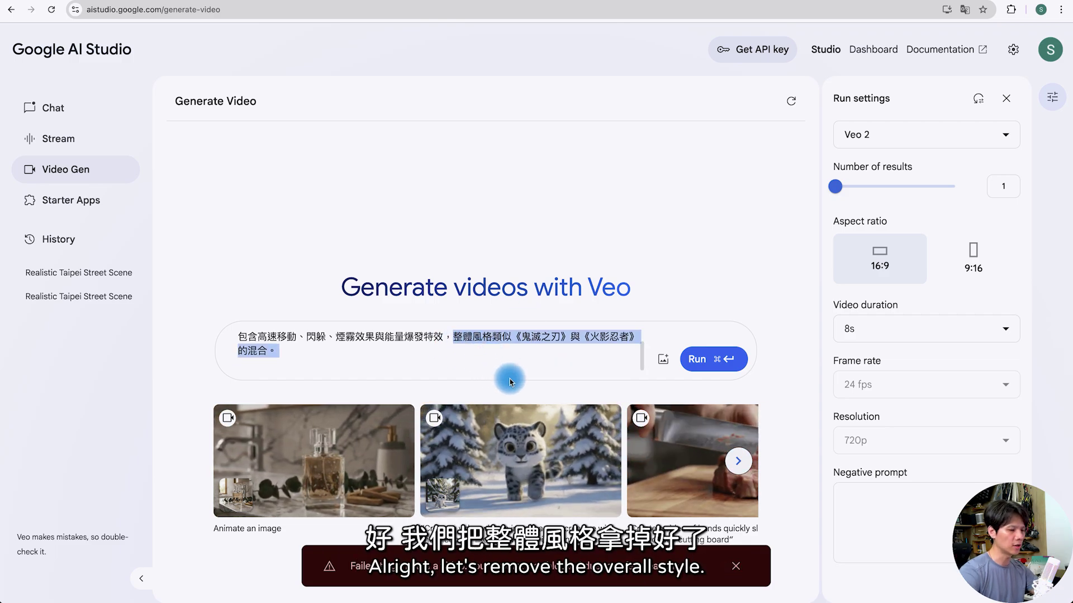
{"action": "key", "text": "BackSpace"}
{"action": "key", "text": "BackSpace"}
{"action": "left_click", "coordinate": [710, 347]}
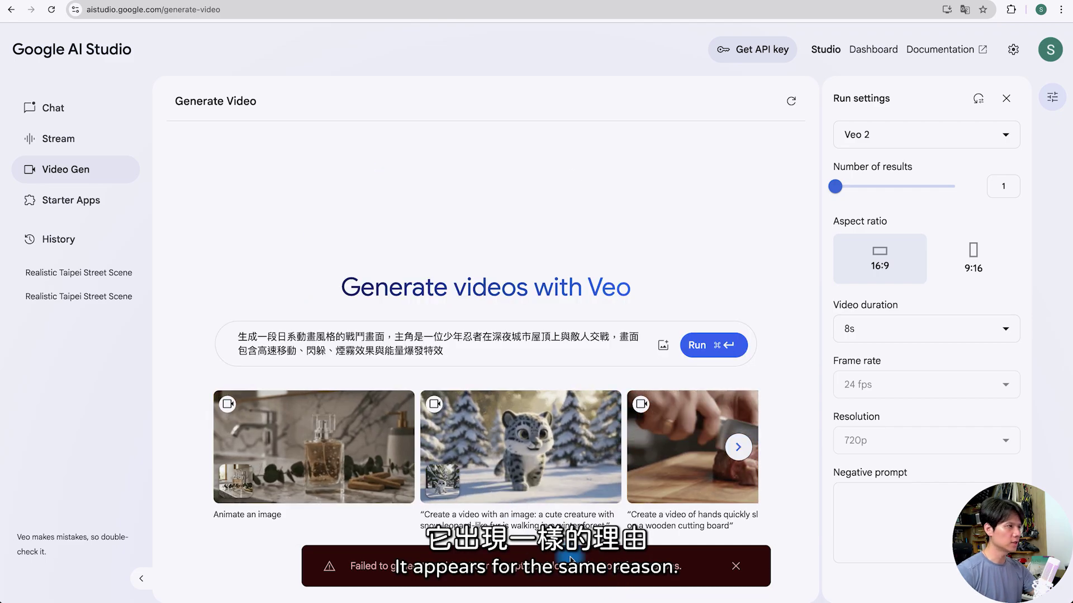
Shorten the prompt to 「生成一段日系動畫風格的戰鬥畫面，」, generate the video and play it.
{"action": "left_click_drag", "start_coordinate": [395, 337], "coordinate": [578, 370]}
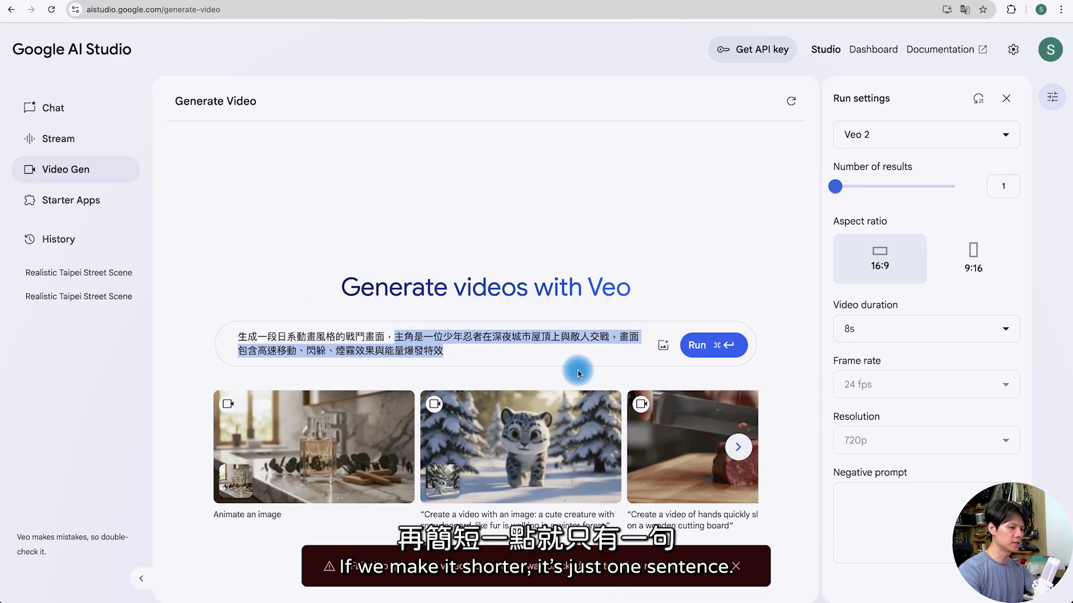
{"action": "key", "text": "BackSpace"}
{"action": "left_click", "coordinate": [712, 346]}
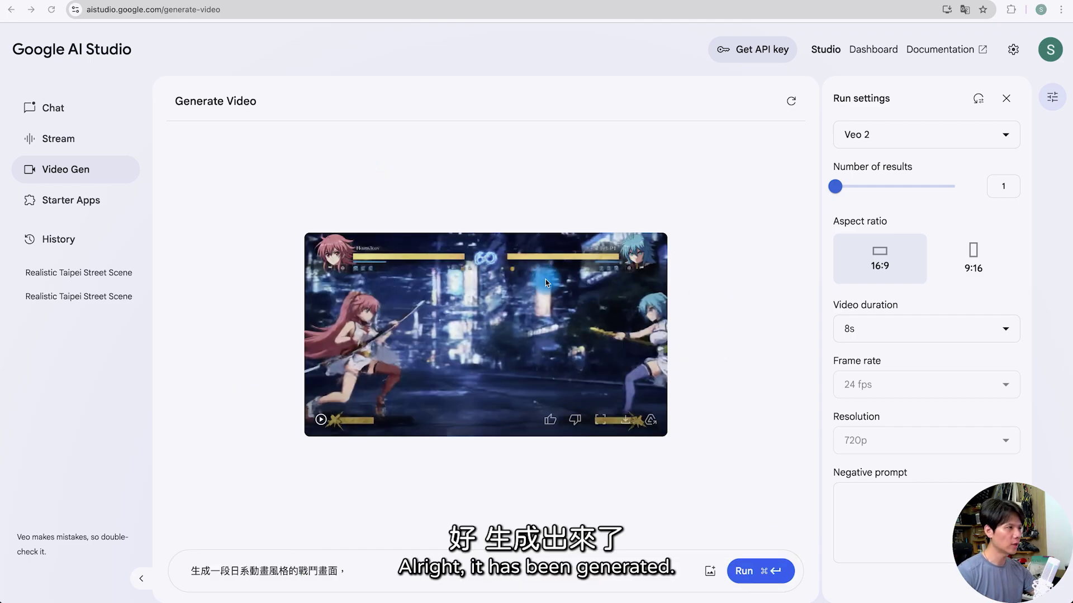
{"action": "left_click", "coordinate": [387, 489]}
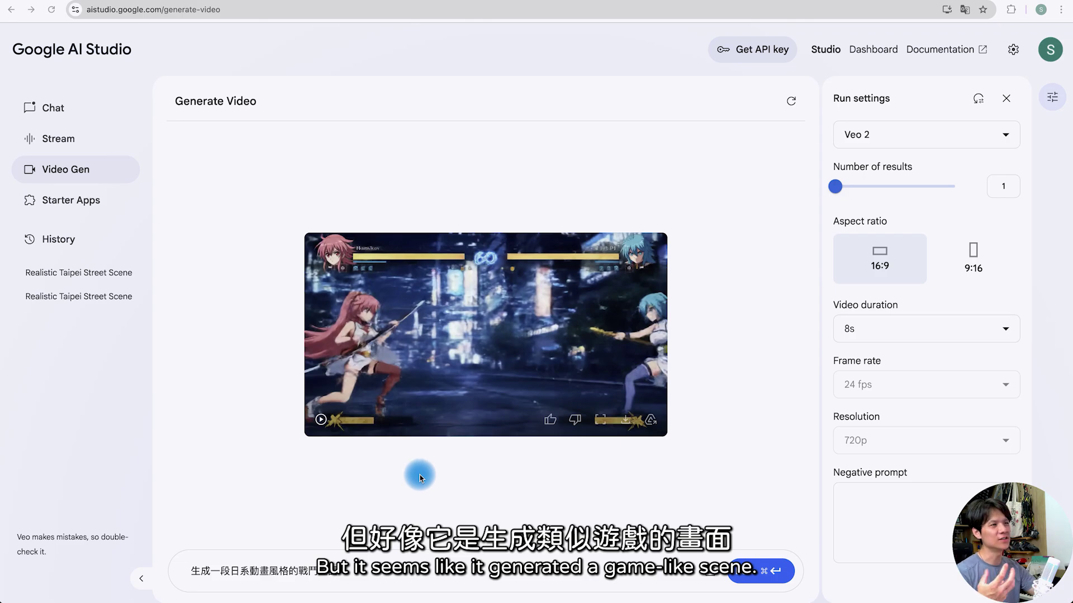
{"action": "left_click", "coordinate": [321, 421]}
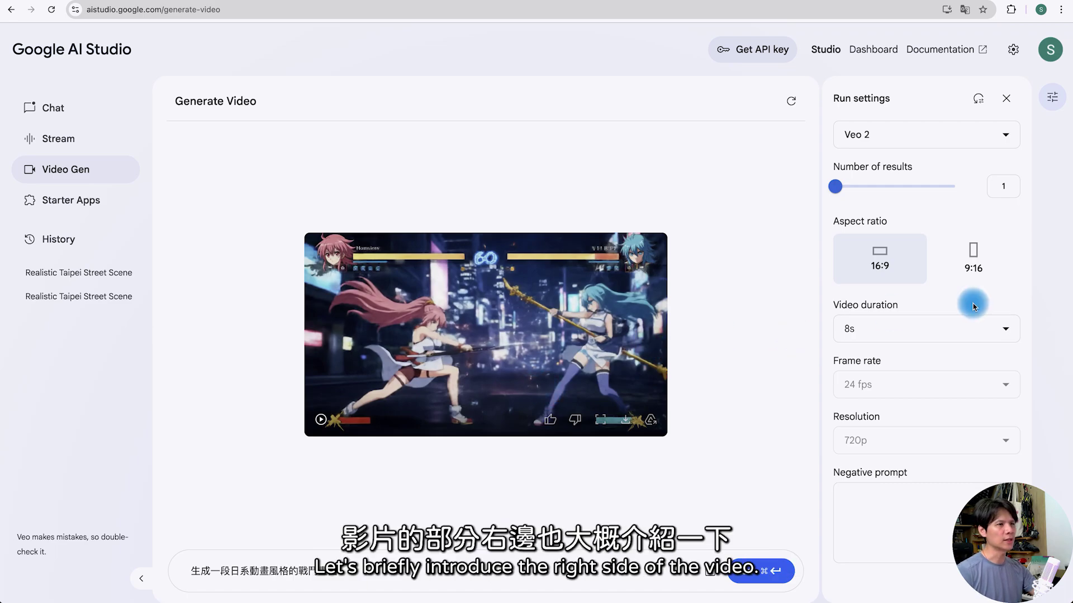
Check the available video duration options without changing the selection.
{"action": "left_click", "coordinate": [921, 335]}
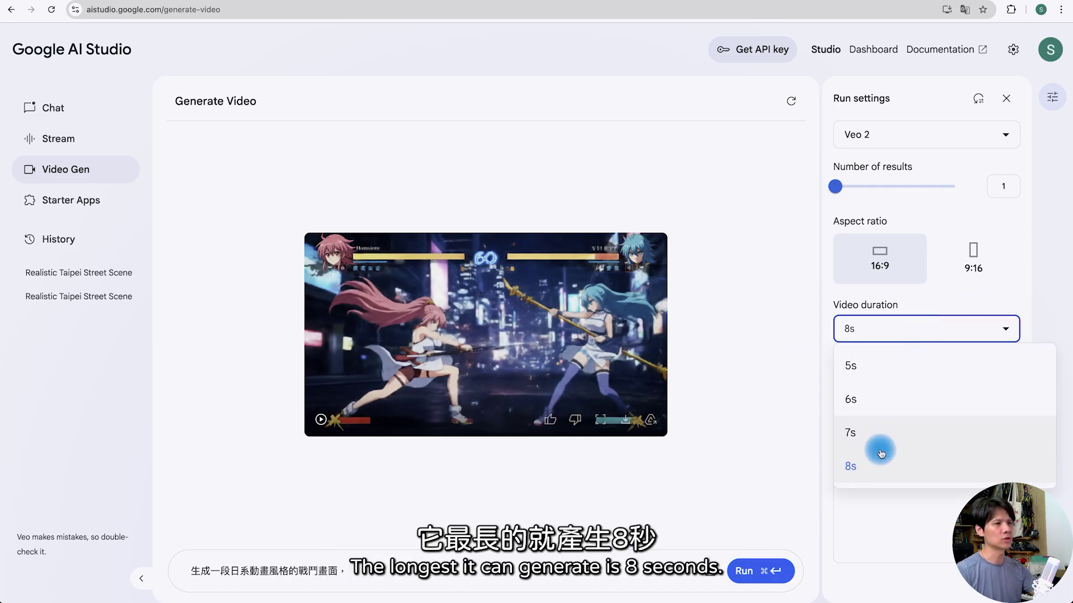
{"action": "left_click", "coordinate": [815, 376]}
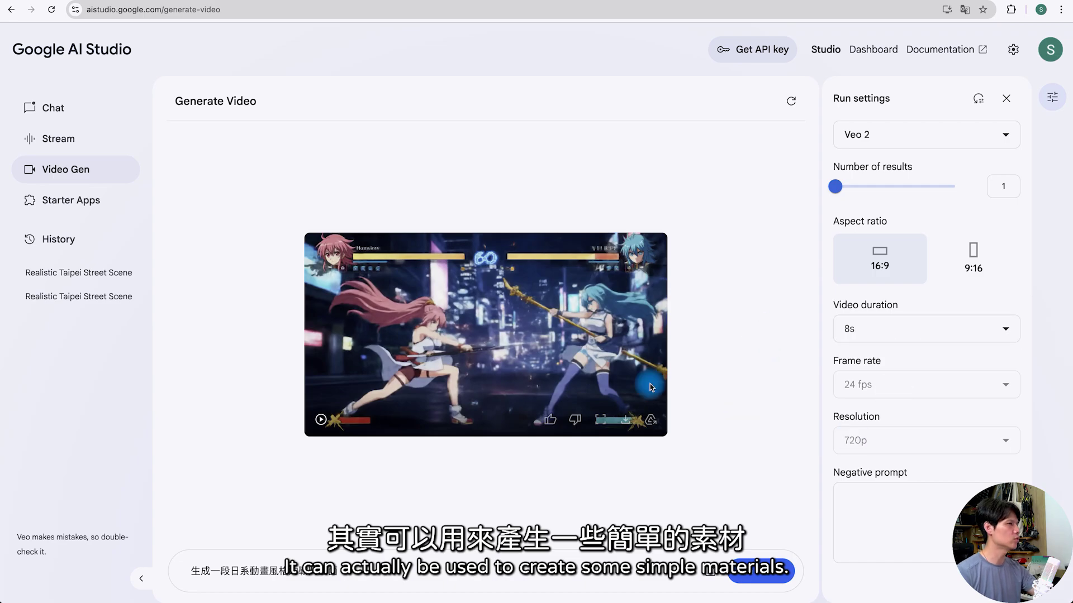
Replace the video prompt with a concept video of an office woman talking to a virtual AI assistant with holographic interfaces, generate it and play it.
{"action": "triple_click", "coordinate": [340, 572]}
{"action": "key", "text": "super+v"}
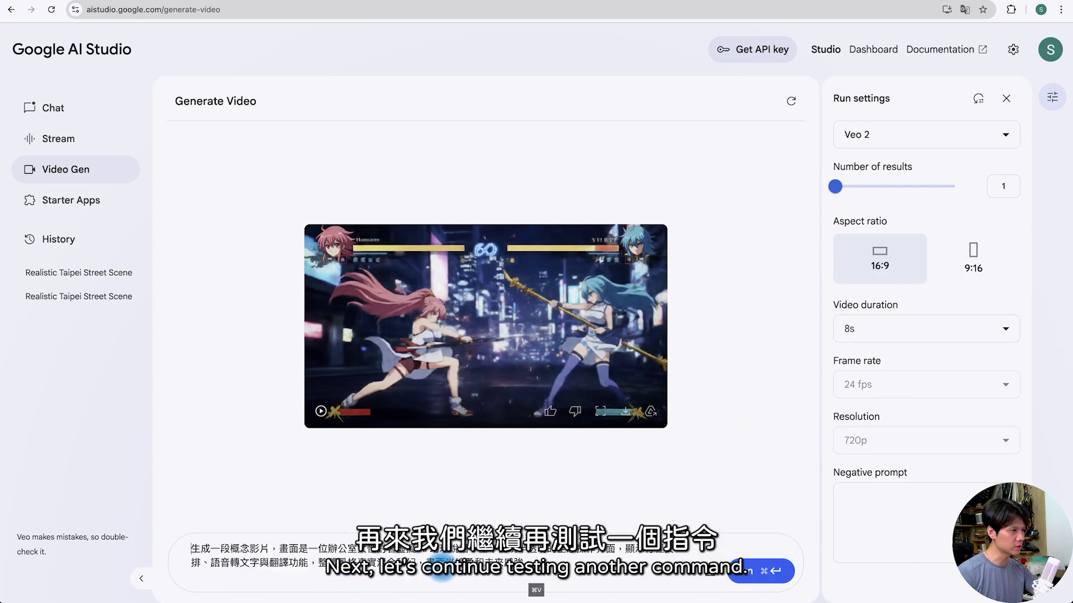
{"action": "left_click", "coordinate": [760, 572]}
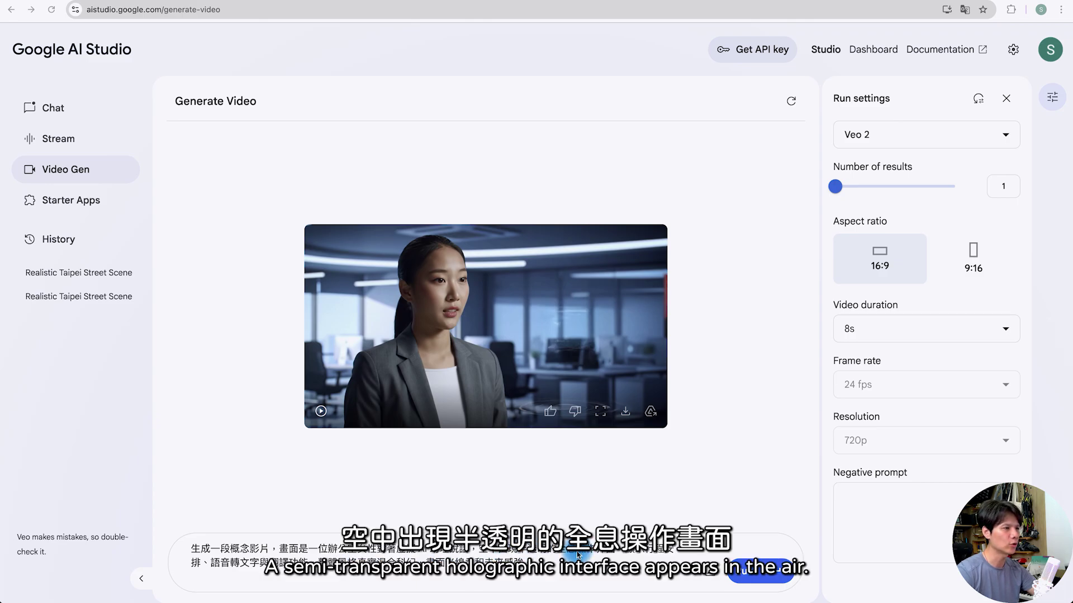
{"action": "left_click", "coordinate": [320, 416]}
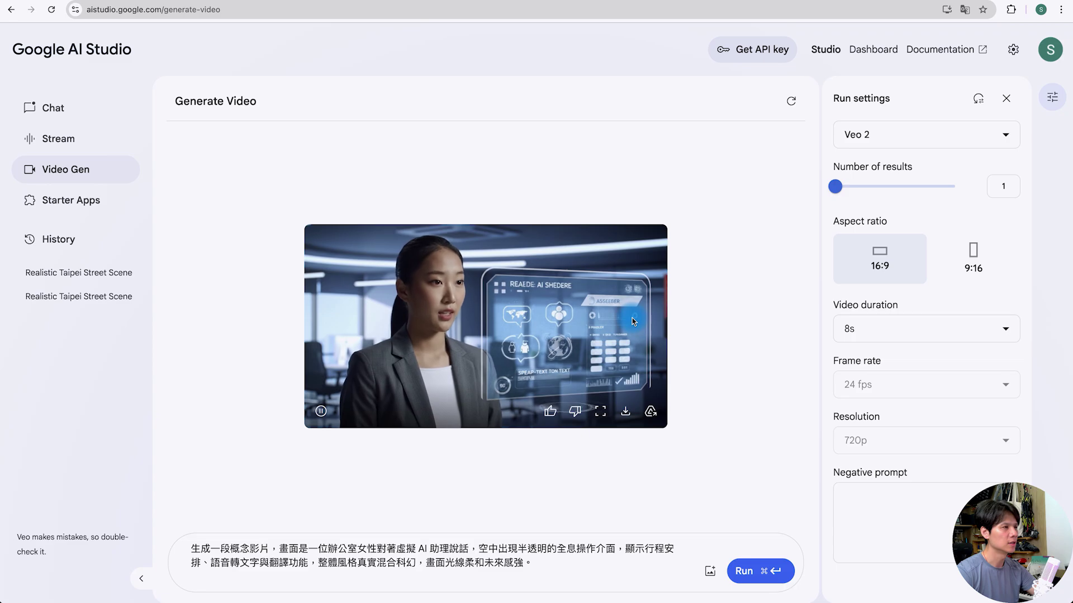
{"action": "left_click", "coordinate": [423, 300]}
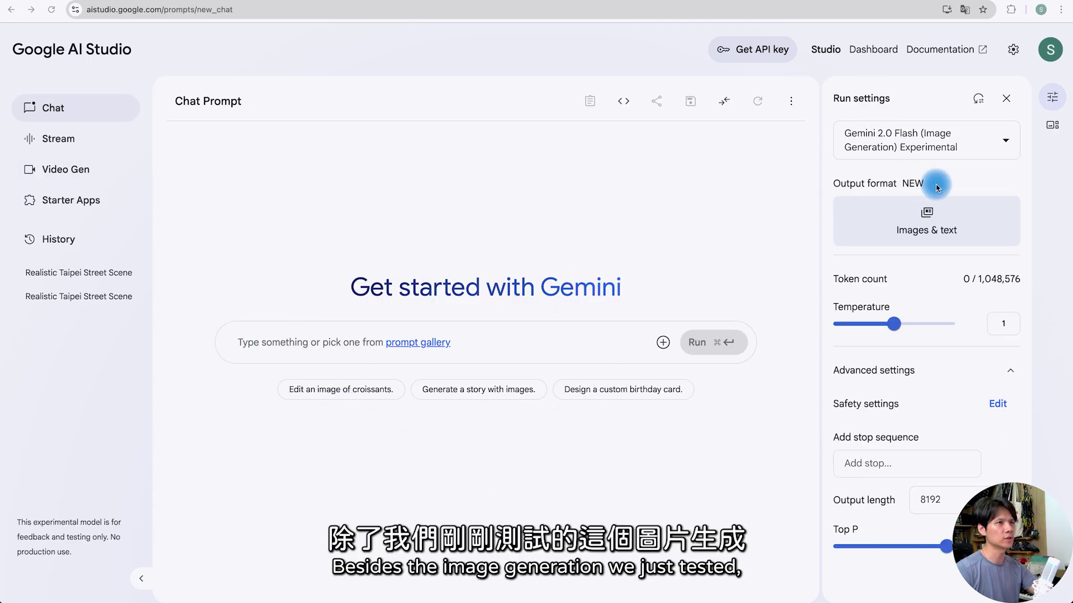
Switch the chat model to Gemini 2.5 Flash Preview 04-17.
{"action": "left_click", "coordinate": [899, 145]}
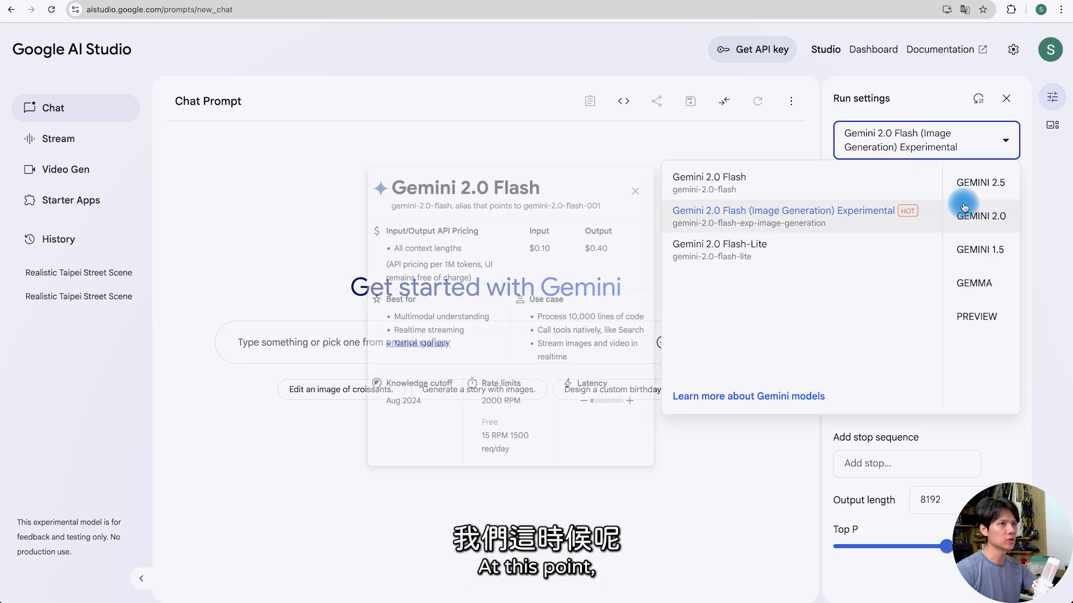
{"action": "left_click", "coordinate": [985, 181]}
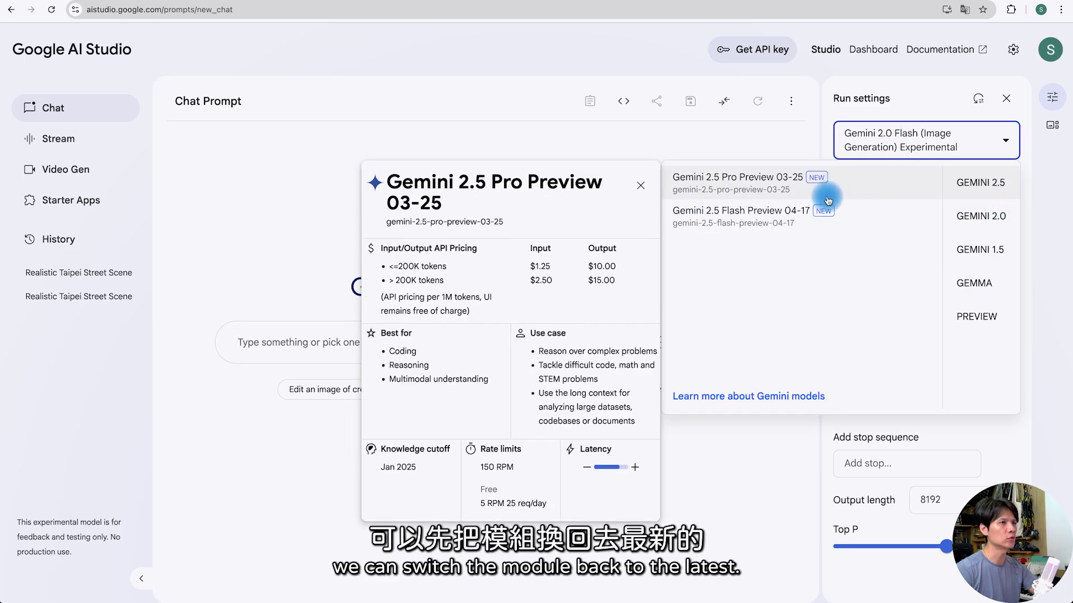
{"action": "left_click", "coordinate": [820, 215]}
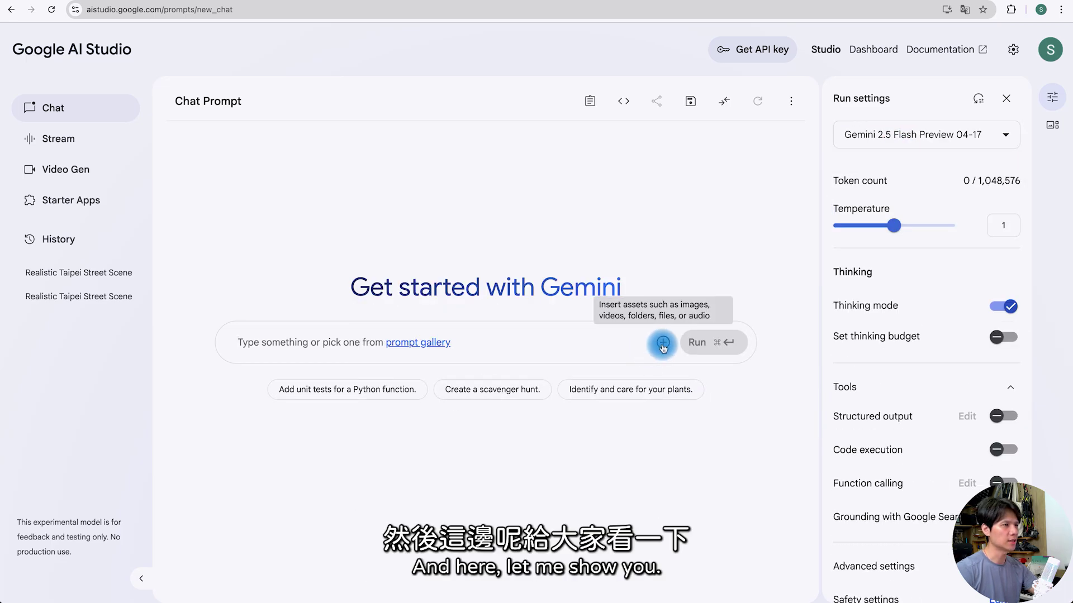
Attach LINE記帳.mp3 and enter a prompt requesting SRT subtitles with 16～20 characters per sentence and at most 1 line per segment, ending with 「輸出字幕範例」.
{"action": "left_click", "coordinate": [664, 345]}
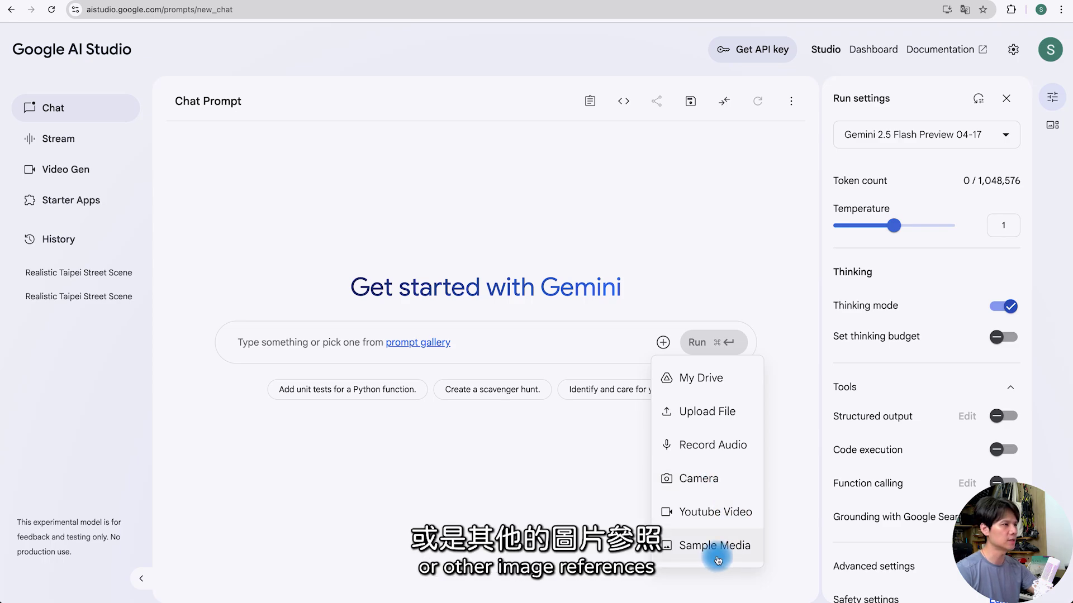
{"action": "left_click", "coordinate": [519, 486]}
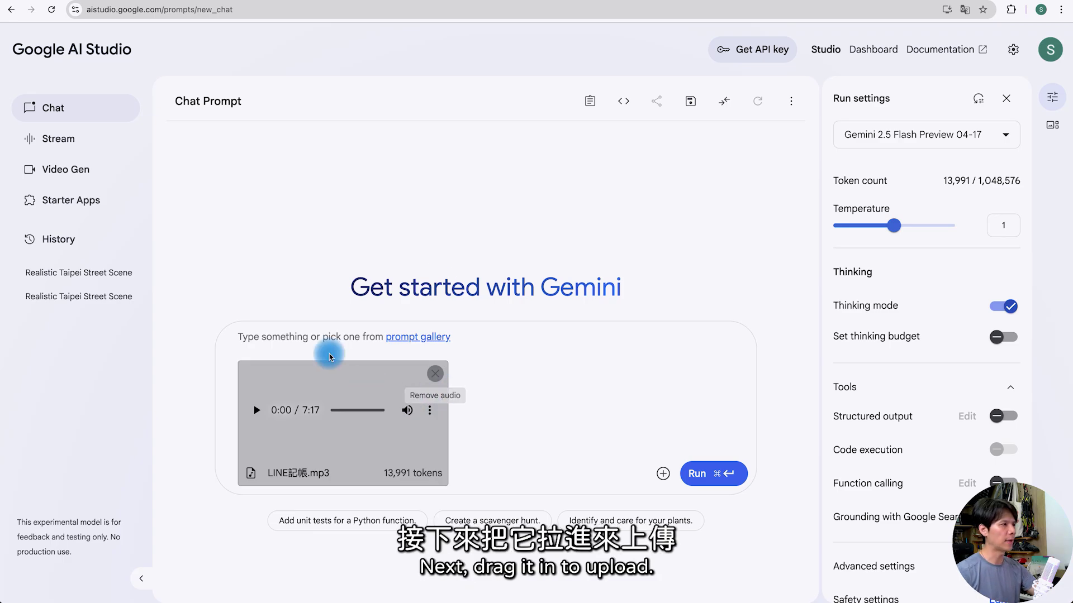
{"action": "key", "text": "super+v"}
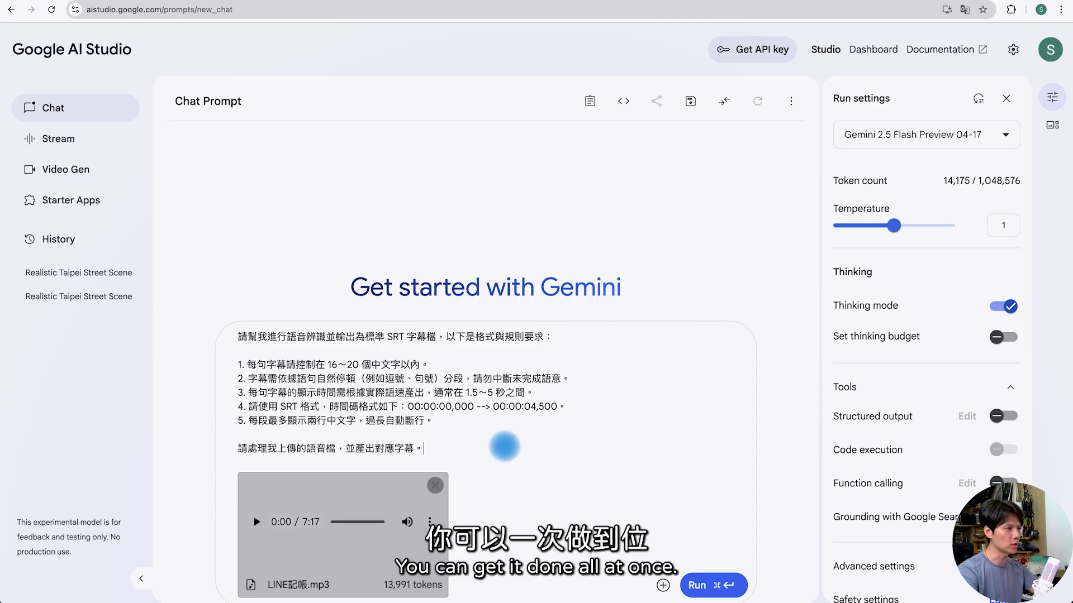
{"action": "key", "text": "Return"}
{"action": "type", "text": "輸出字幕範例"}
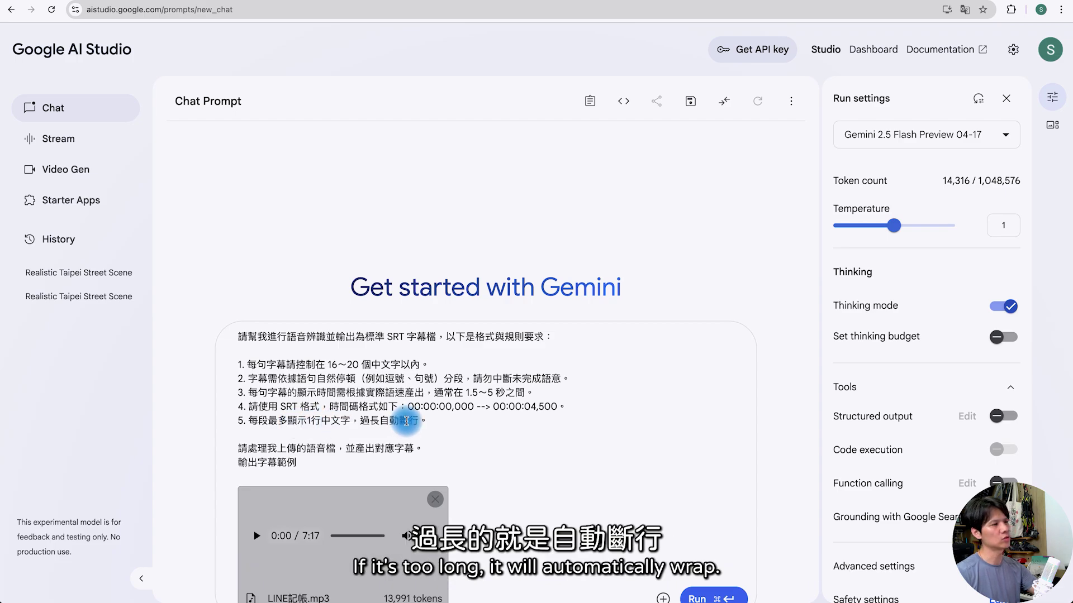
Add a sample of numbered, timecoded SRT entries about SubEasy after 「輸出字幕範例」 and run the prompt.
{"action": "scroll", "coordinate": [492, 475], "scroll_direction": "down", "scroll_amount": 2}
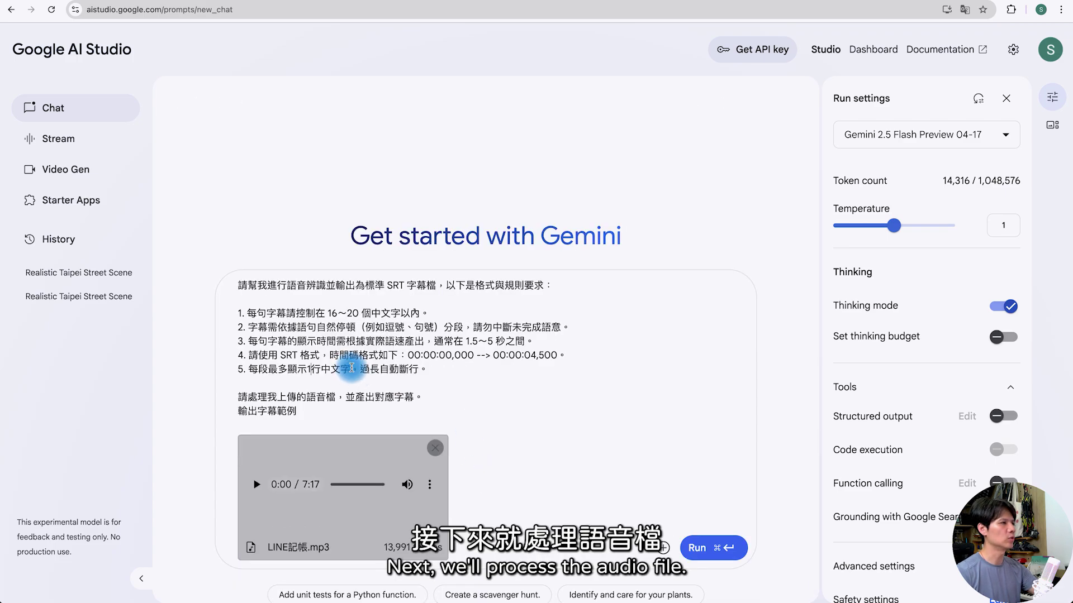
{"action": "key", "text": "super+v"}
{"action": "scroll", "coordinate": [367, 384], "scroll_direction": "down", "scroll_amount": 2}
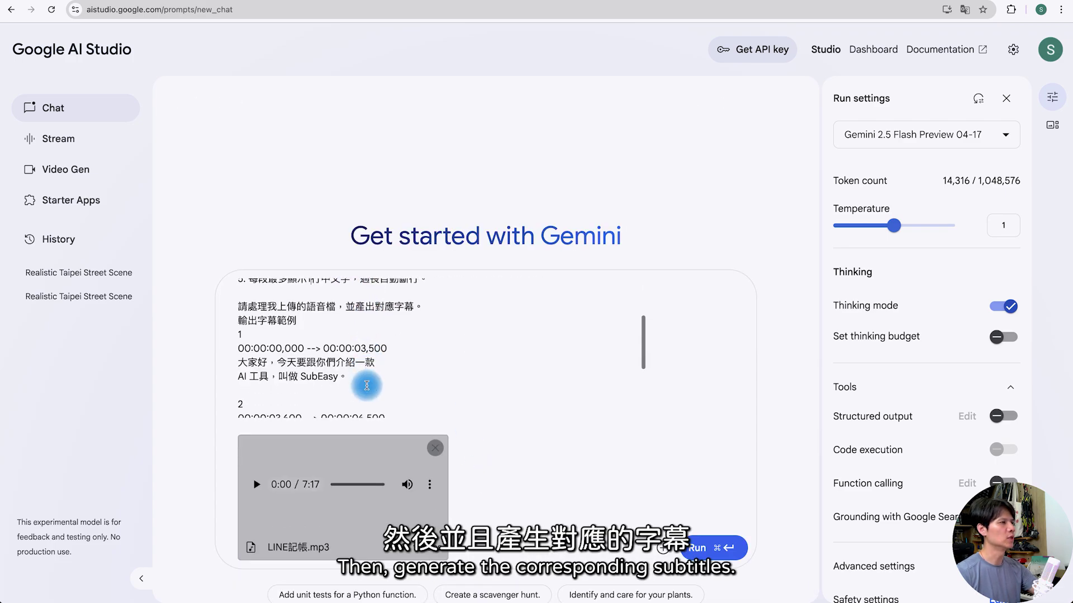
{"action": "scroll", "coordinate": [321, 361], "scroll_direction": "down", "scroll_amount": 3}
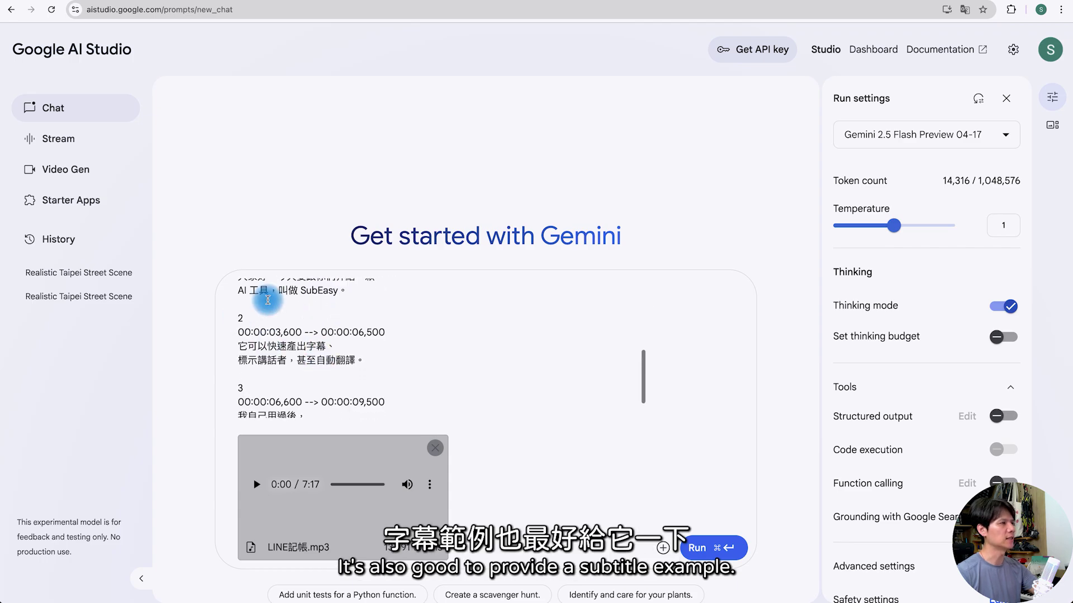
{"action": "scroll", "coordinate": [383, 371], "scroll_direction": "down", "scroll_amount": 2}
{"action": "scroll", "coordinate": [385, 376], "scroll_direction": "up", "scroll_amount": 10}
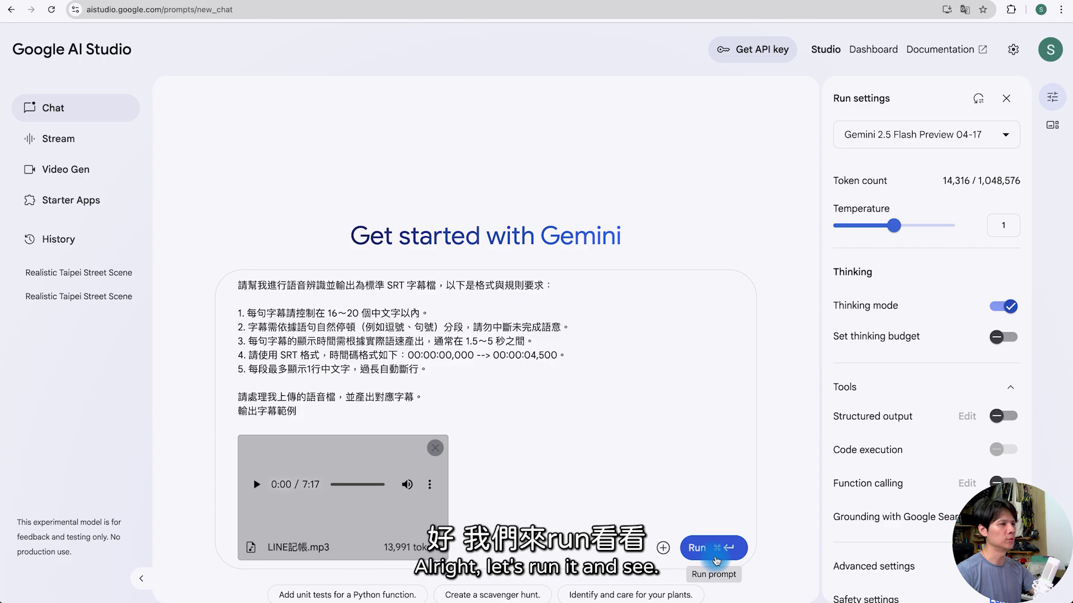
{"action": "left_click", "coordinate": [713, 551]}
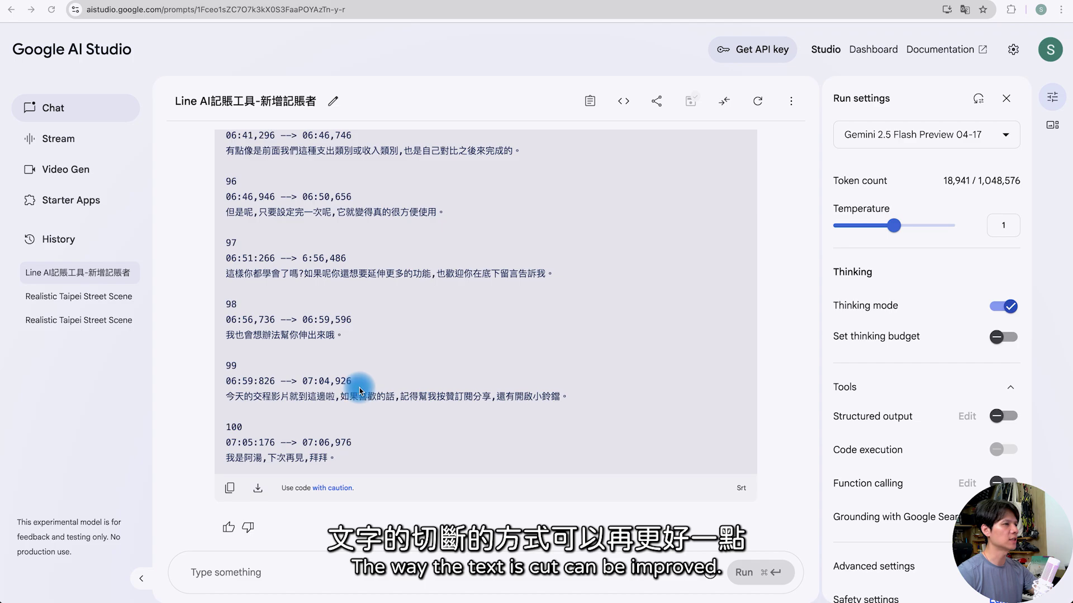
Review the generated subtitles from start to end and download them as an SRT file.
{"action": "scroll", "coordinate": [362, 389], "scroll_direction": "up", "scroll_amount": 20}
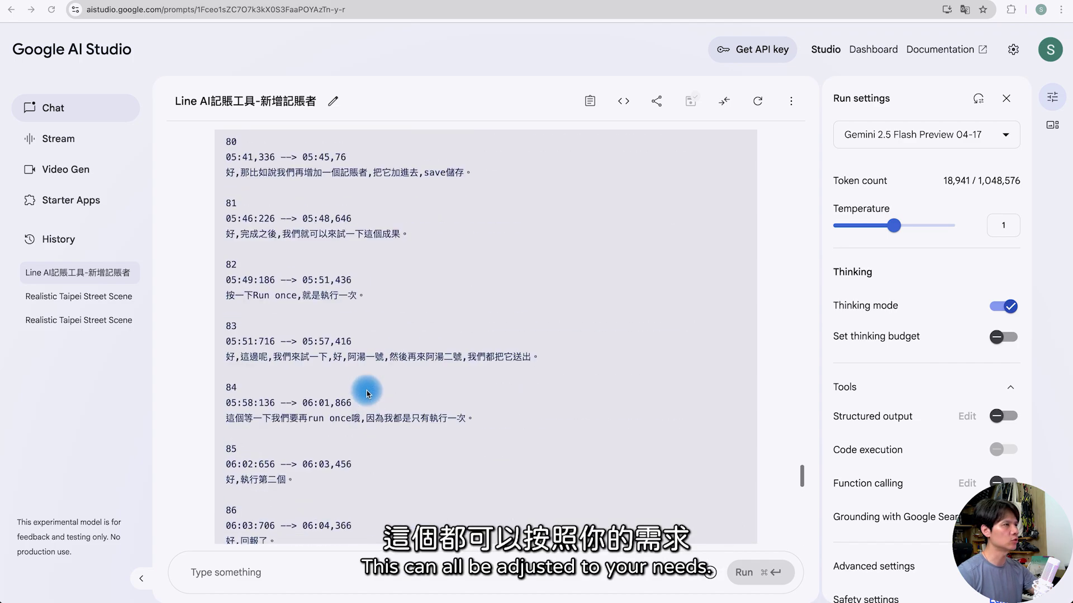
{"action": "scroll", "coordinate": [369, 396], "scroll_direction": "up", "scroll_amount": 20}
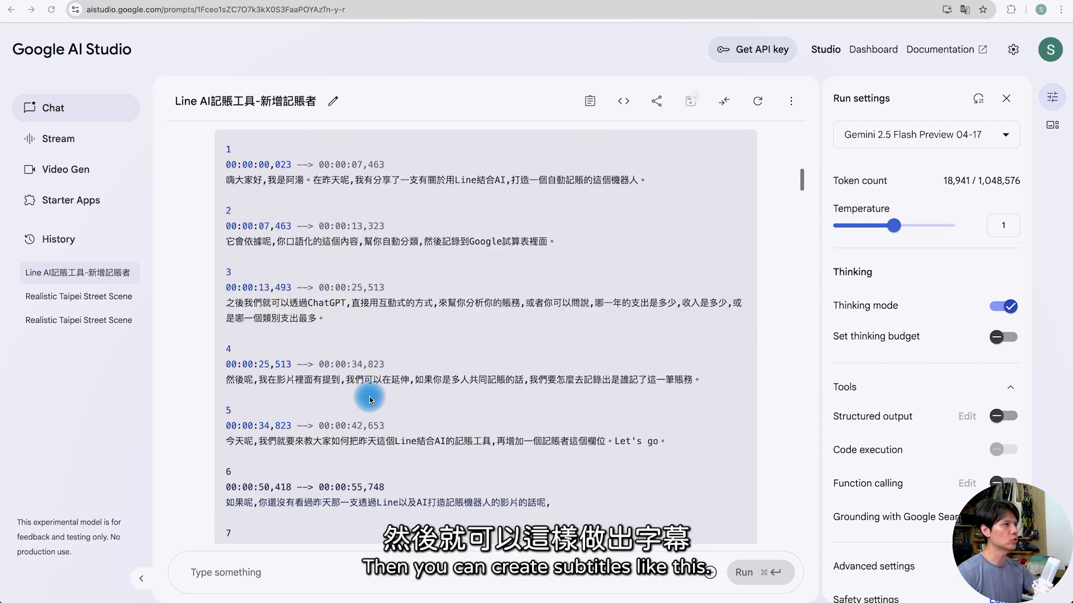
{"action": "scroll", "coordinate": [369, 400], "scroll_direction": "down", "scroll_amount": 20}
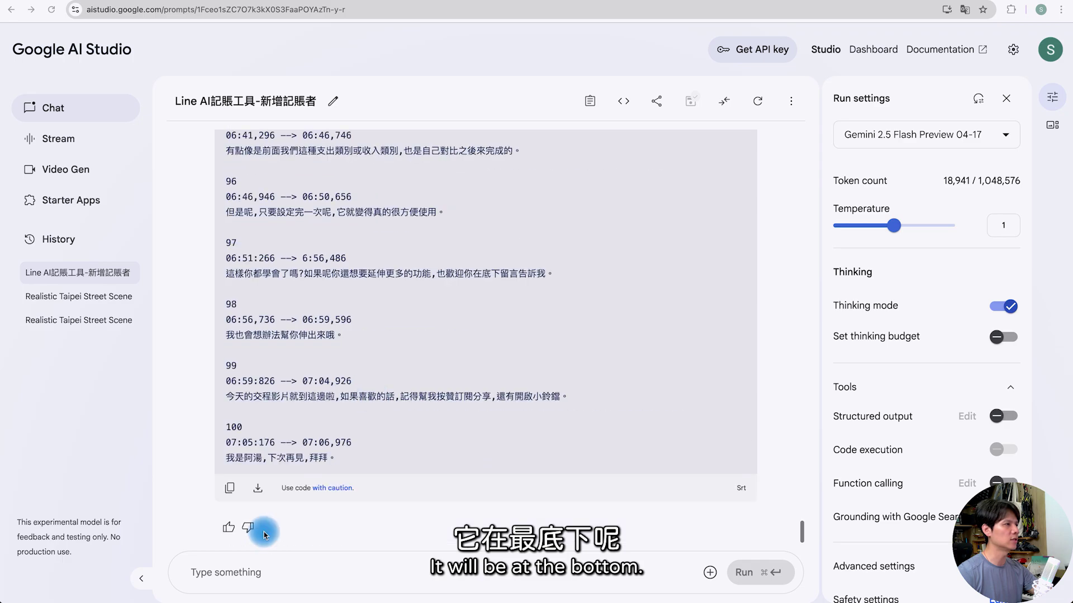
{"action": "left_click", "coordinate": [256, 489]}
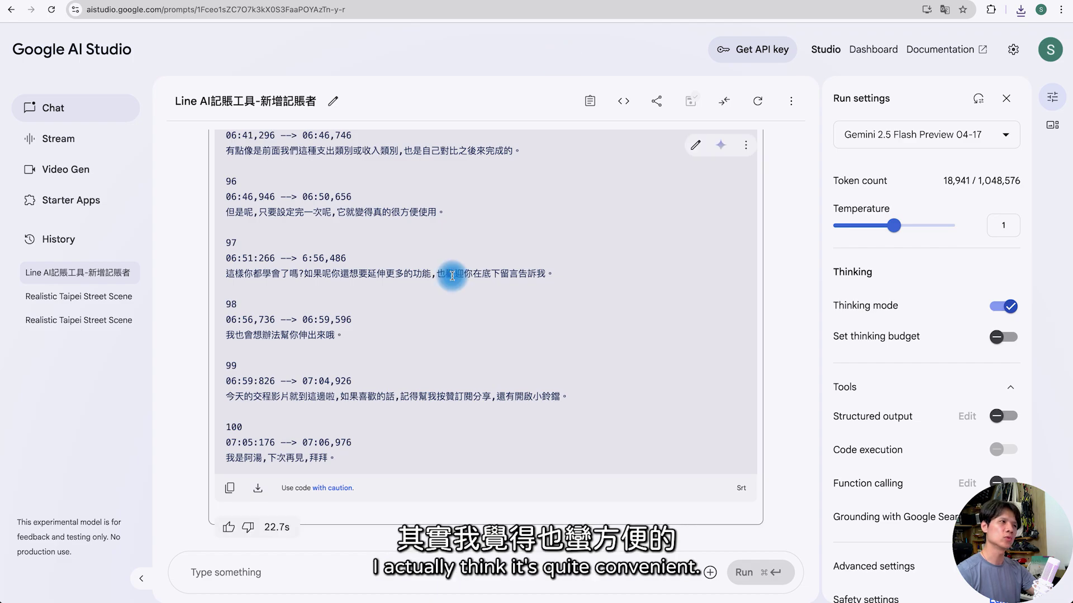
Examine the speech recognition accuracy of the generated subtitles, including the Json entry, and compare them with the example in the submitted prompt.
{"action": "scroll", "coordinate": [500, 290], "scroll_direction": "up", "scroll_amount": 8}
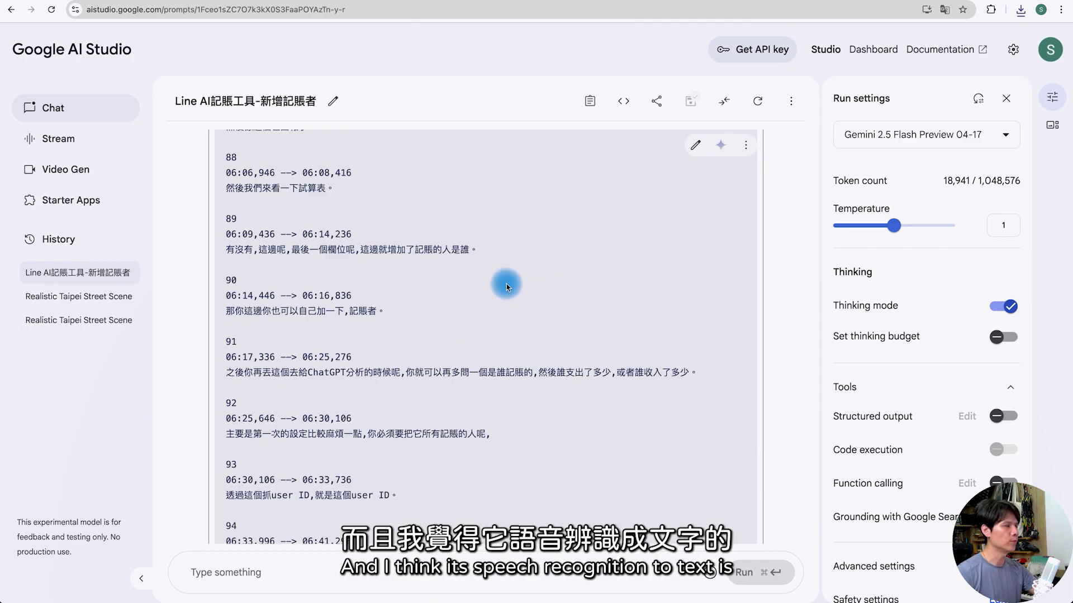
{"action": "scroll", "coordinate": [506, 286], "scroll_direction": "up", "scroll_amount": 10}
{"action": "scroll", "coordinate": [508, 285], "scroll_direction": "up", "scroll_amount": 12}
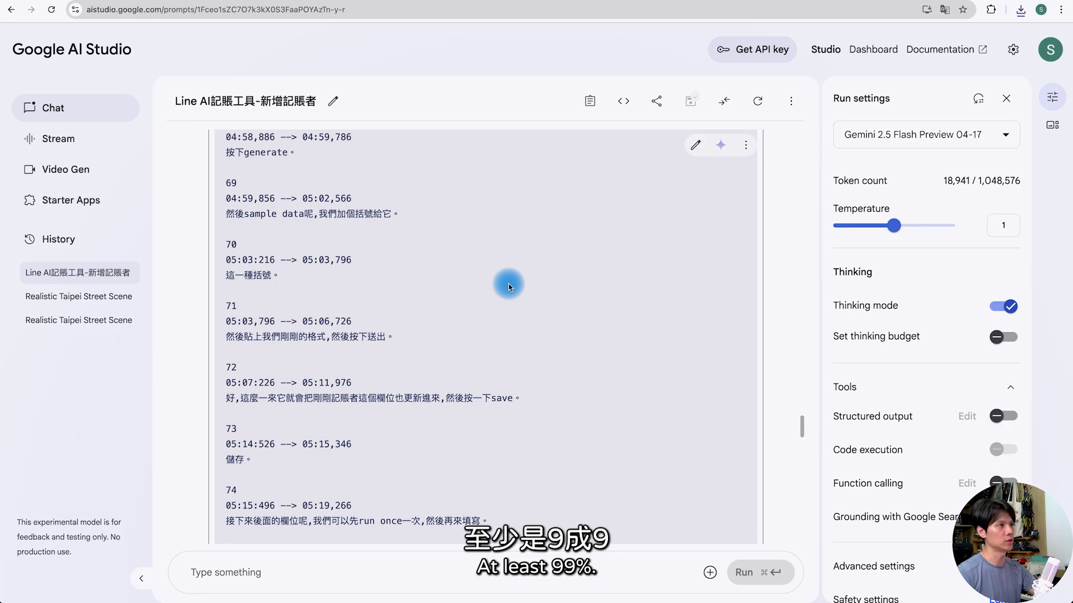
{"action": "scroll", "coordinate": [509, 284], "scroll_direction": "up", "scroll_amount": 12}
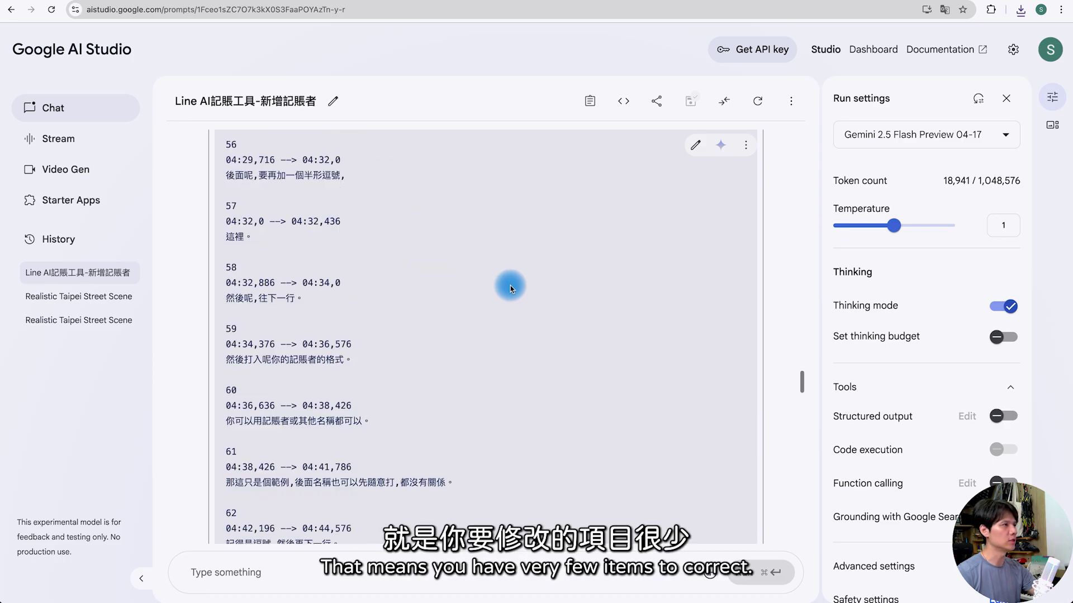
{"action": "scroll", "coordinate": [510, 286], "scroll_direction": "down", "scroll_amount": 7}
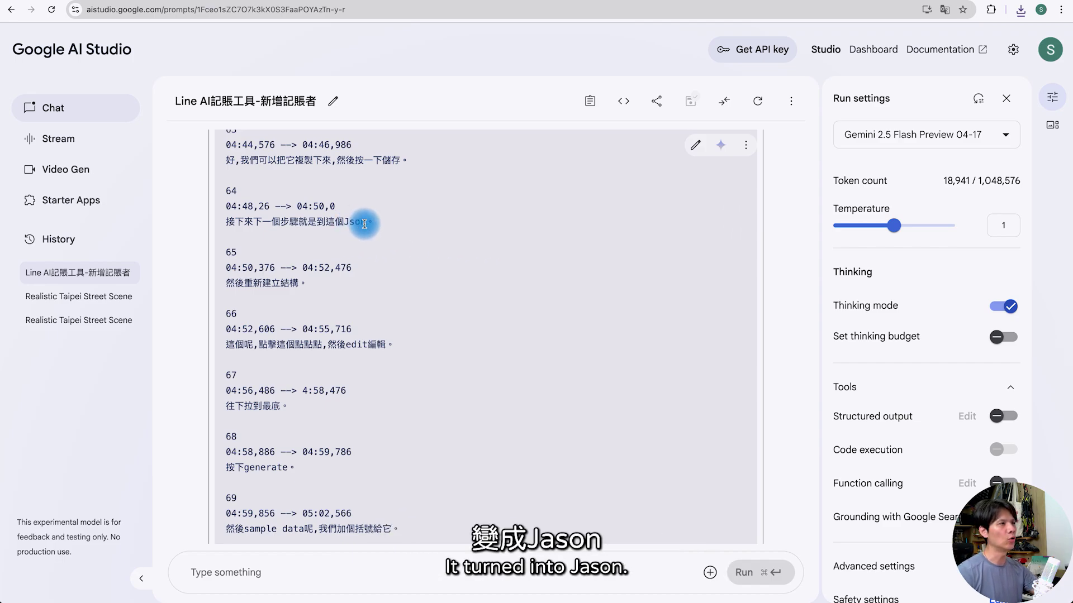
{"action": "scroll", "coordinate": [358, 269], "scroll_direction": "up", "scroll_amount": 2}
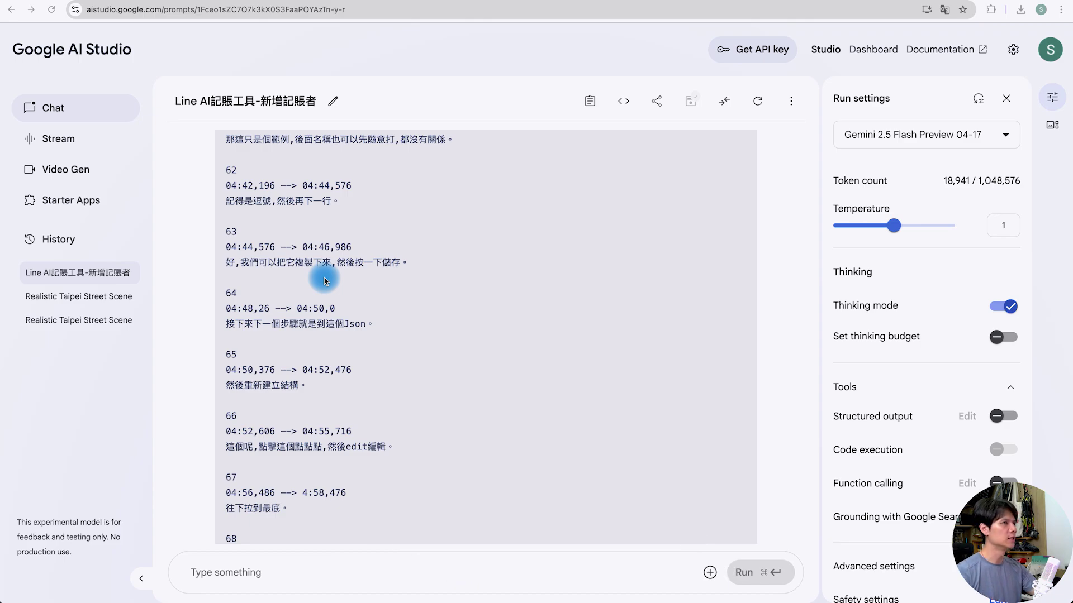
{"action": "scroll", "coordinate": [327, 283], "scroll_direction": "up", "scroll_amount": 20}
{"action": "scroll", "coordinate": [334, 286], "scroll_direction": "up", "scroll_amount": 20}
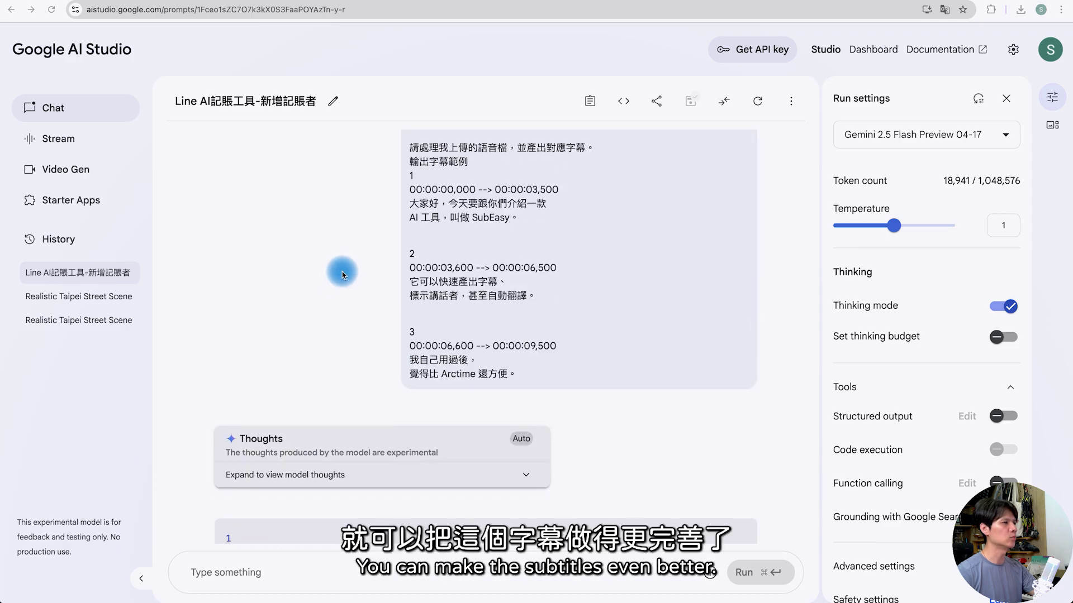
{"action": "scroll", "coordinate": [327, 300], "scroll_direction": "down", "scroll_amount": 4}
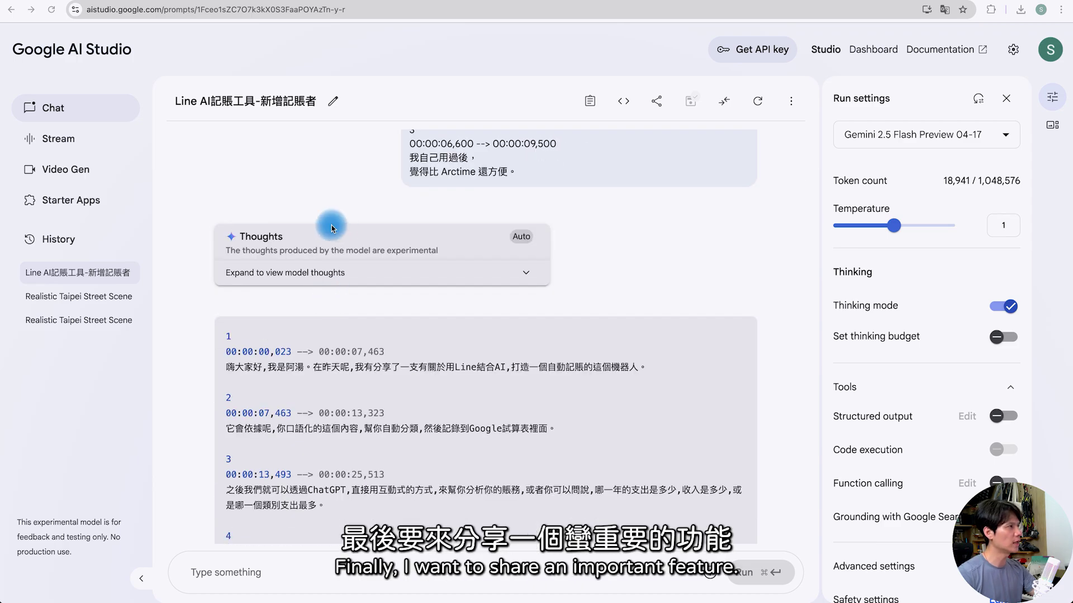
Open the realtime Stream feature, set its language to Mandarin Chinese (China) and start a voice conversation with Gemini.
{"action": "left_click", "coordinate": [78, 146]}
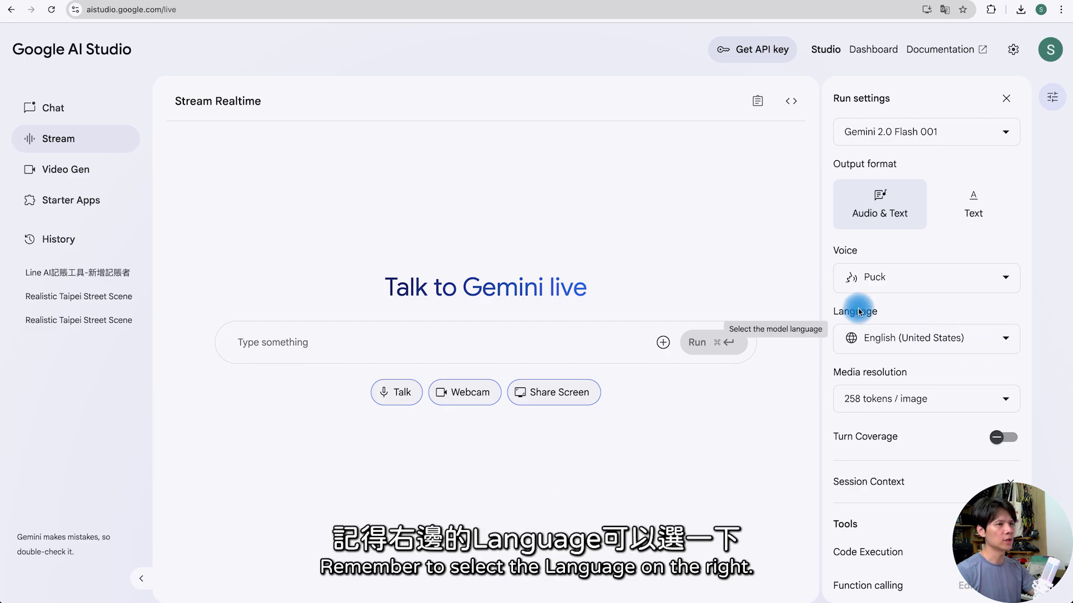
{"action": "left_click", "coordinate": [894, 339]}
{"action": "scroll", "coordinate": [898, 447], "scroll_direction": "down", "scroll_amount": 5}
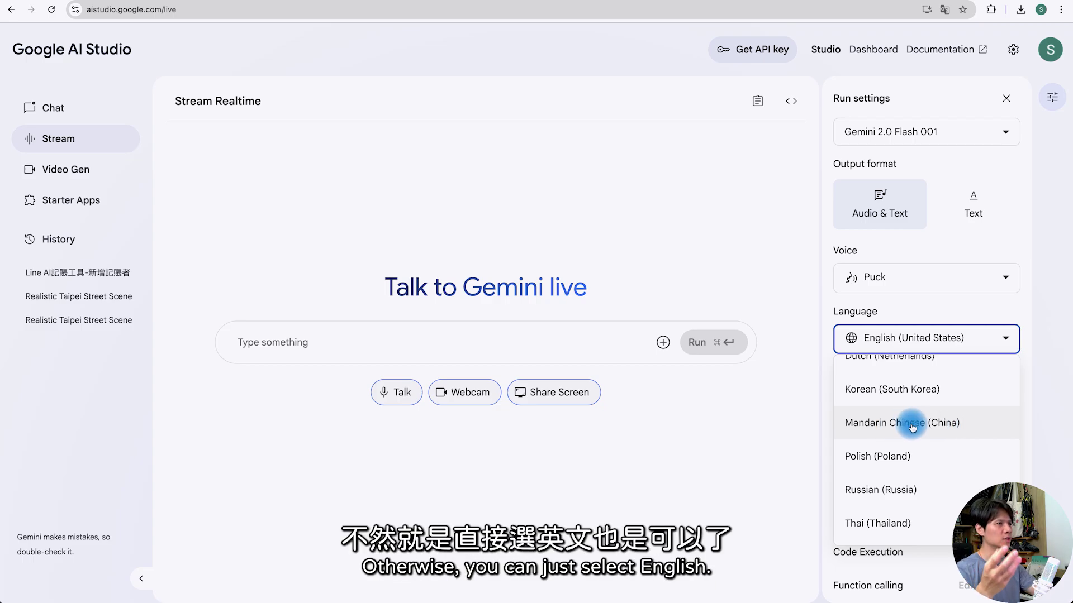
{"action": "left_click", "coordinate": [912, 427]}
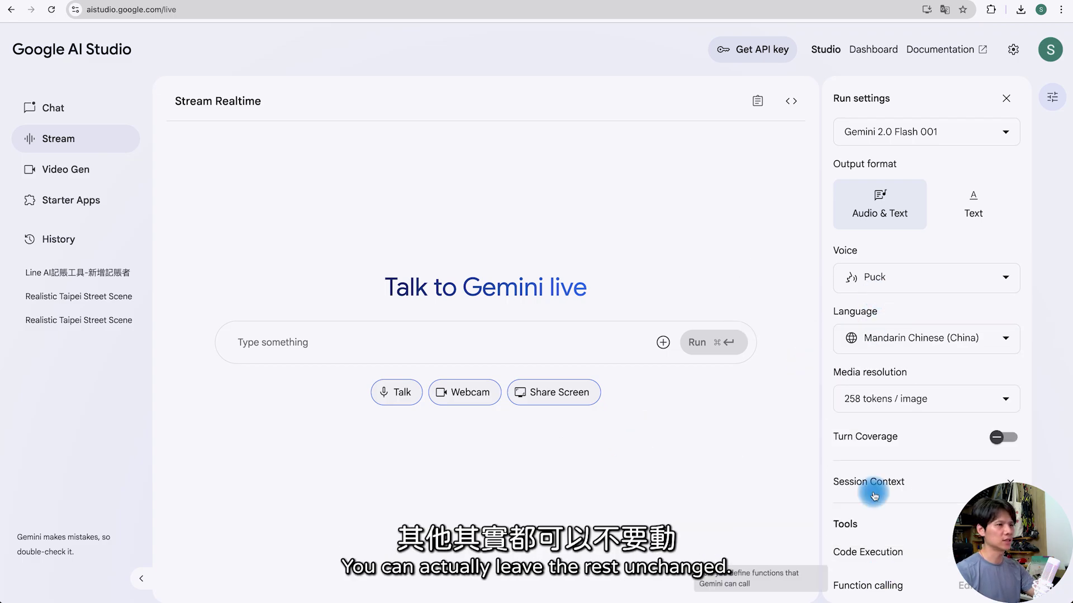
{"action": "left_click", "coordinate": [396, 394]}
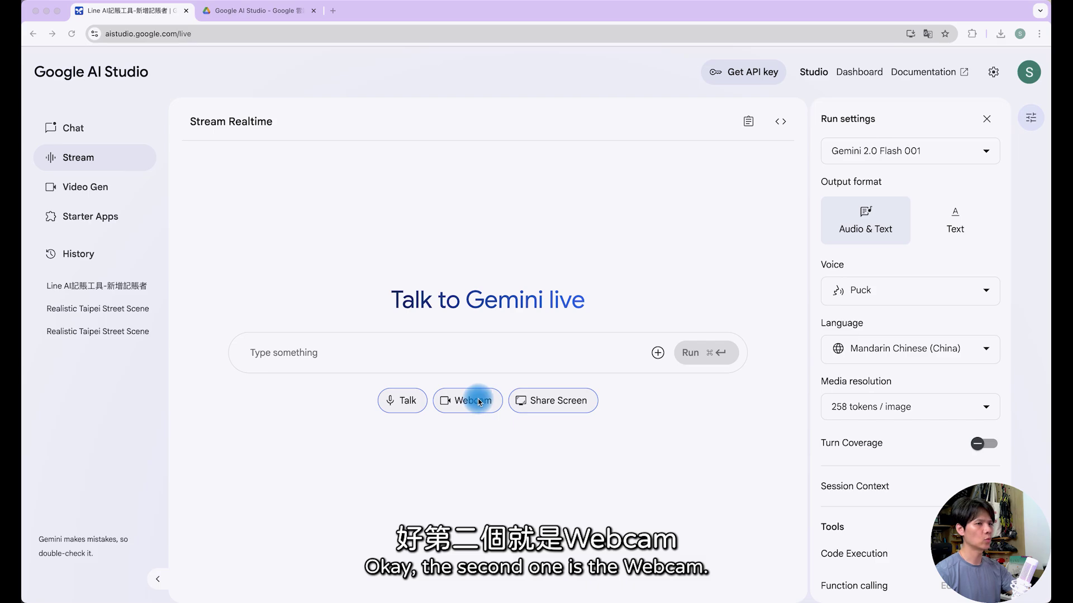
Start a webcam stream to ask Gemini about an object shown to the camera, disconnect it and clear the chat.
{"action": "left_click", "coordinate": [471, 402]}
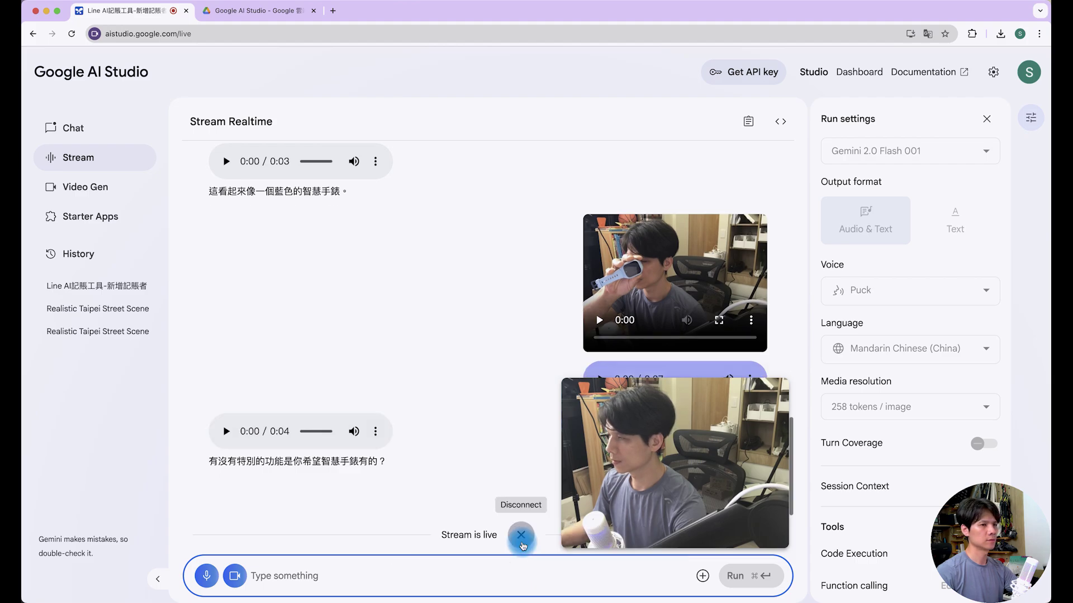
{"action": "left_click", "coordinate": [520, 530]}
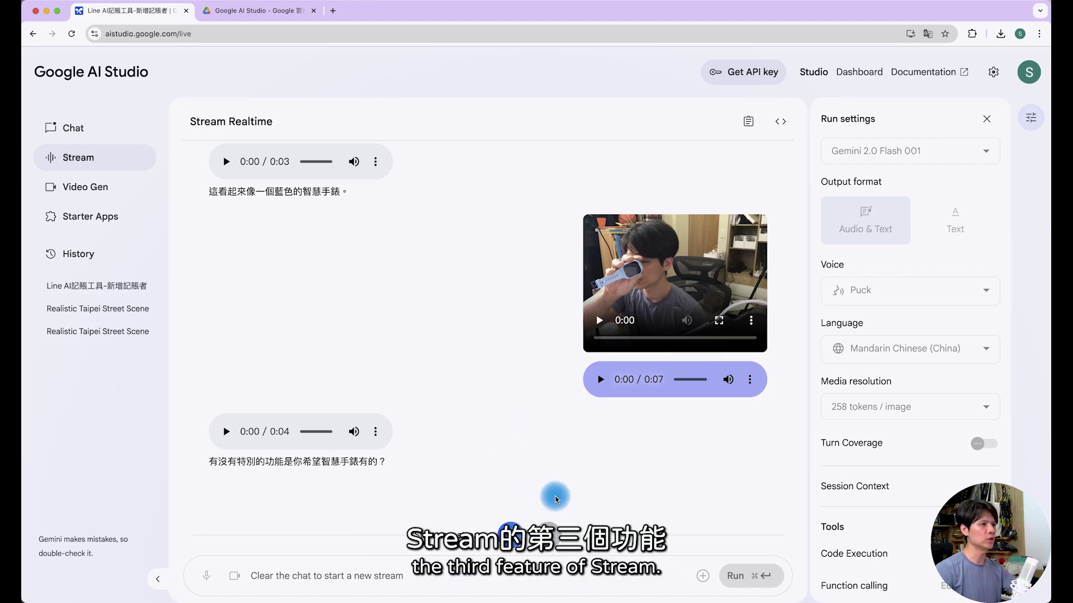
{"action": "left_click", "coordinate": [548, 531]}
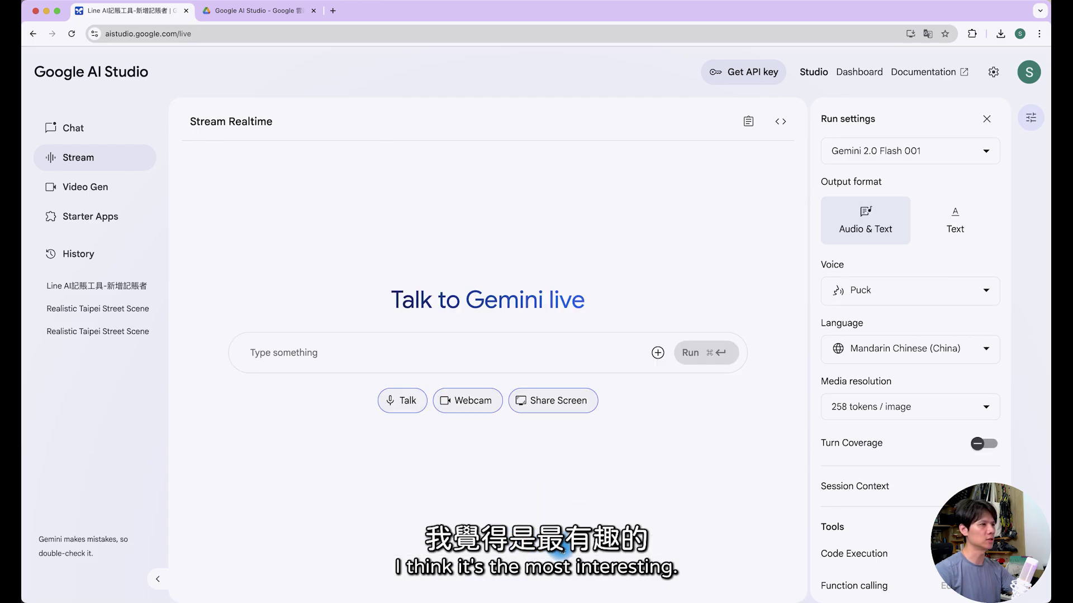
Share the Final Cut Pro application window with Gemini in a realtime stream and return to the stream page.
{"action": "left_click", "coordinate": [575, 403]}
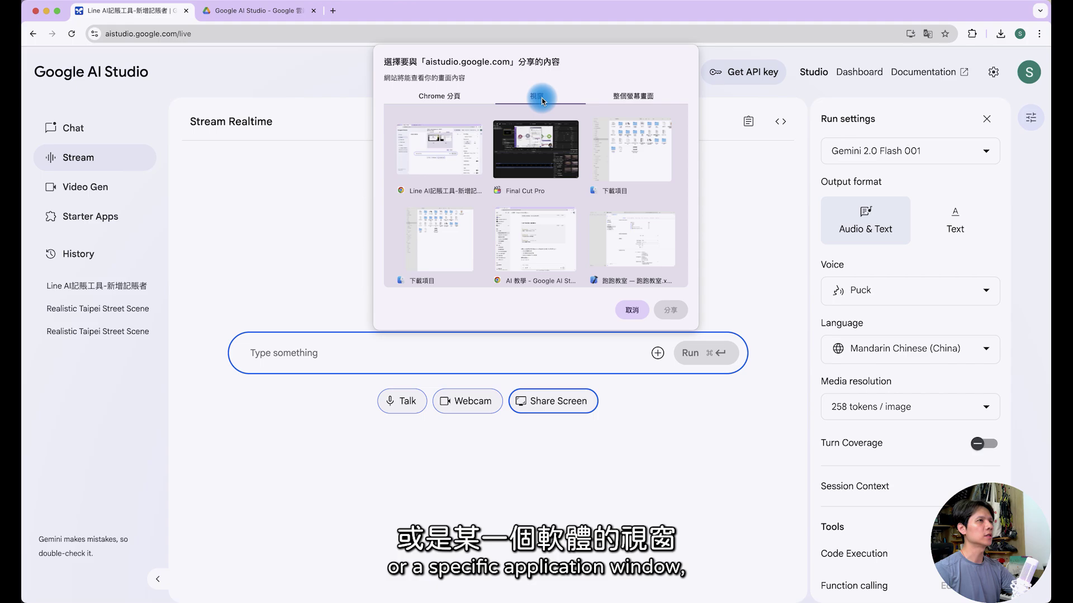
{"action": "left_click", "coordinate": [447, 96]}
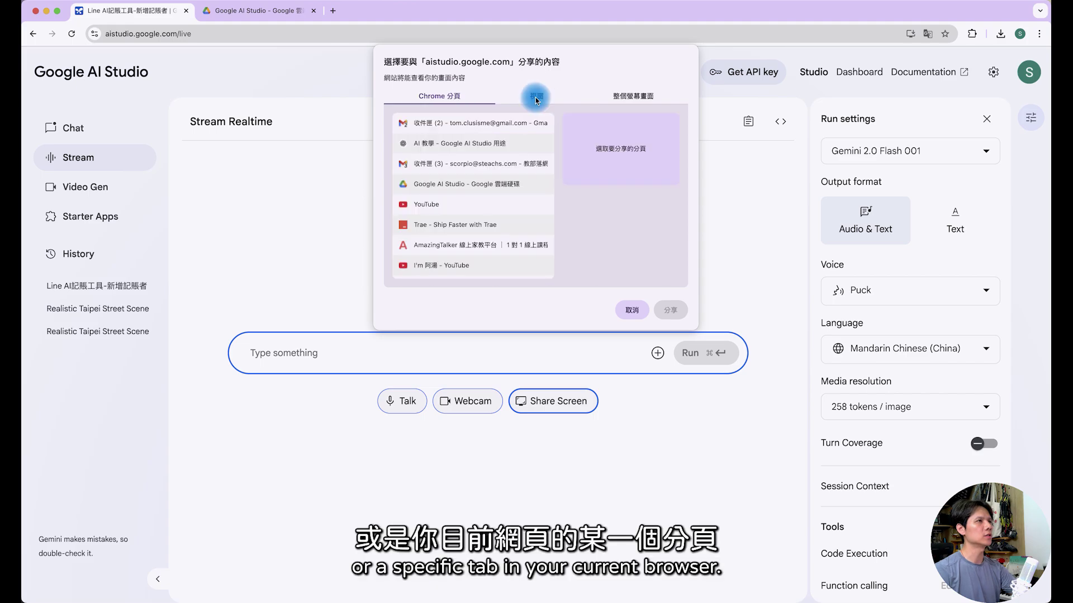
{"action": "left_click", "coordinate": [535, 98]}
{"action": "left_click", "coordinate": [535, 162]}
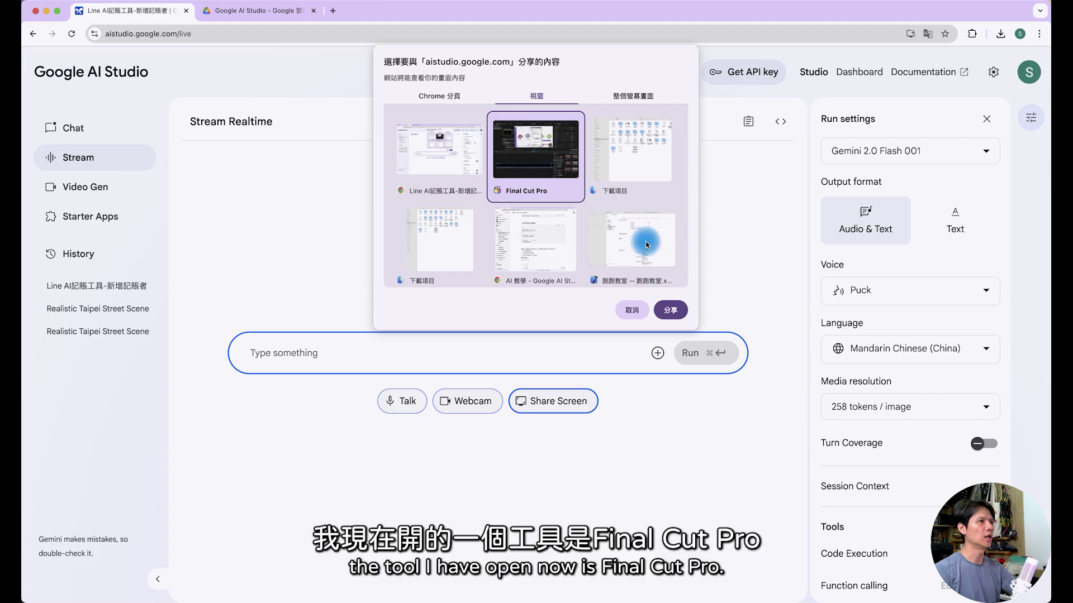
{"action": "left_click", "coordinate": [674, 312]}
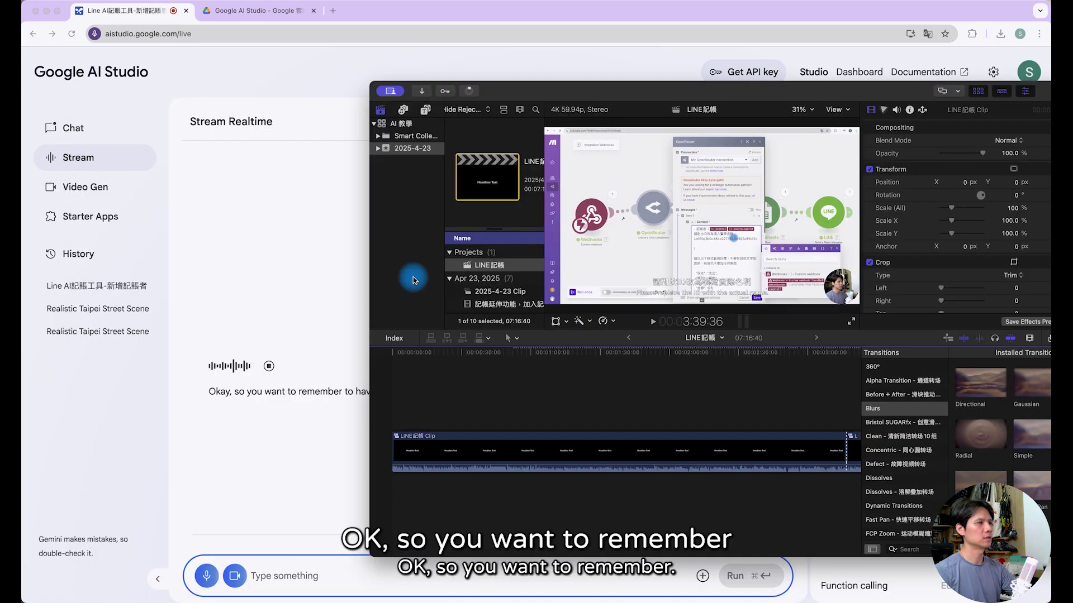
{"action": "left_click", "coordinate": [313, 289]}
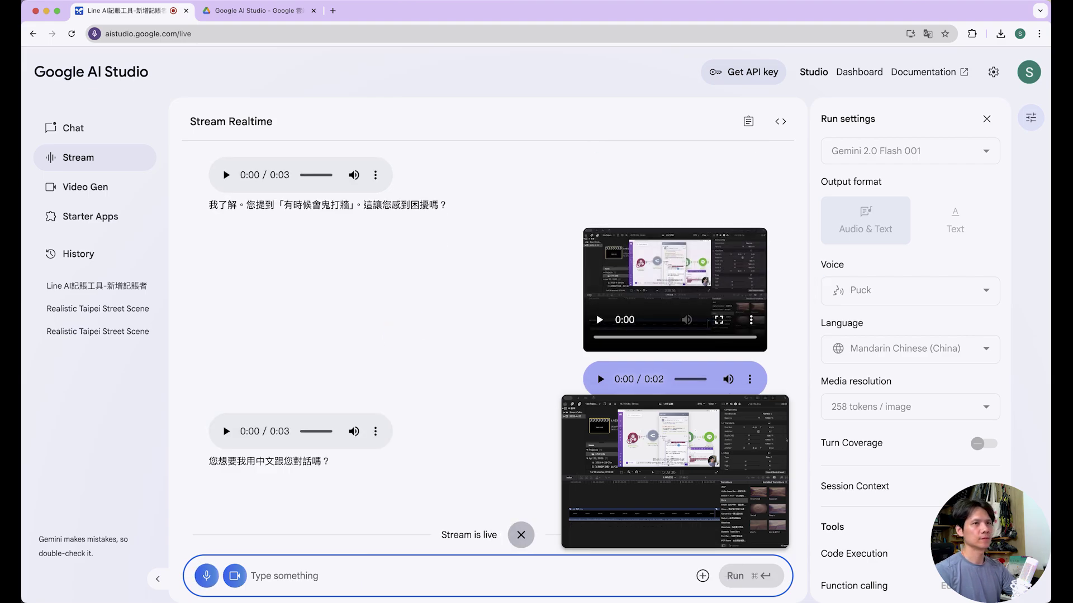
Switch to Final Cut Pro, move its window fully into view and ask Gemini by voice about the LINE記帳 timeline.
{"action": "key", "text": "super+Tab"}
{"action": "mouse_move", "coordinate": [657, 85]}
{"action": "left_mouse_down"}
{"action": "mouse_move", "coordinate": [513, 84]}
{"action": "mouse_move", "coordinate": [466, 24]}
{"action": "mouse_move", "coordinate": [425, 21]}
{"action": "left_mouse_up"}
{"action": "left_click", "coordinate": [298, 382]}
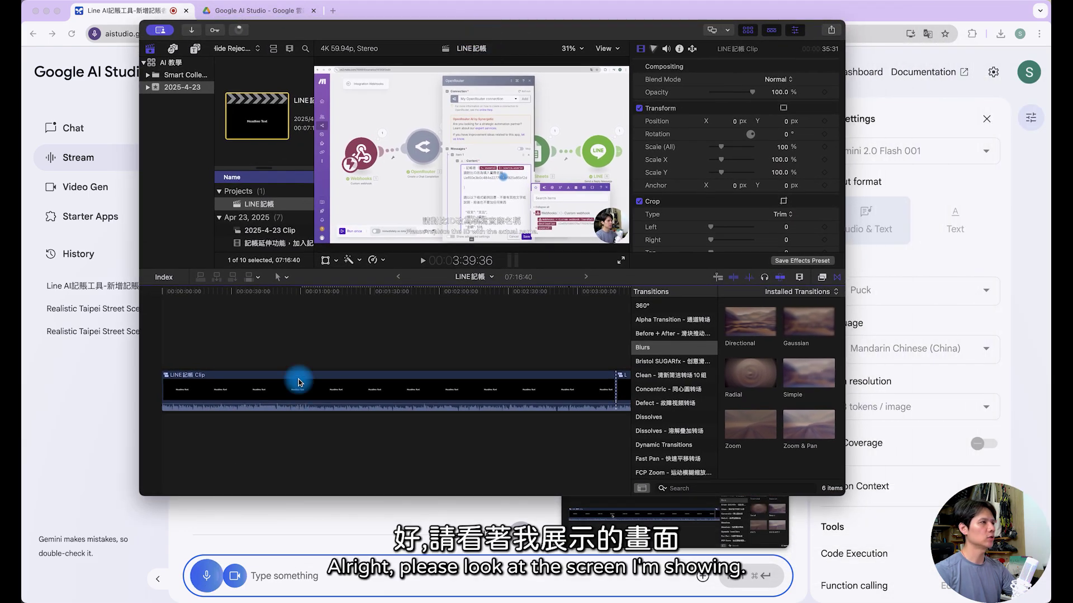
{"action": "left_click", "coordinate": [393, 321]}
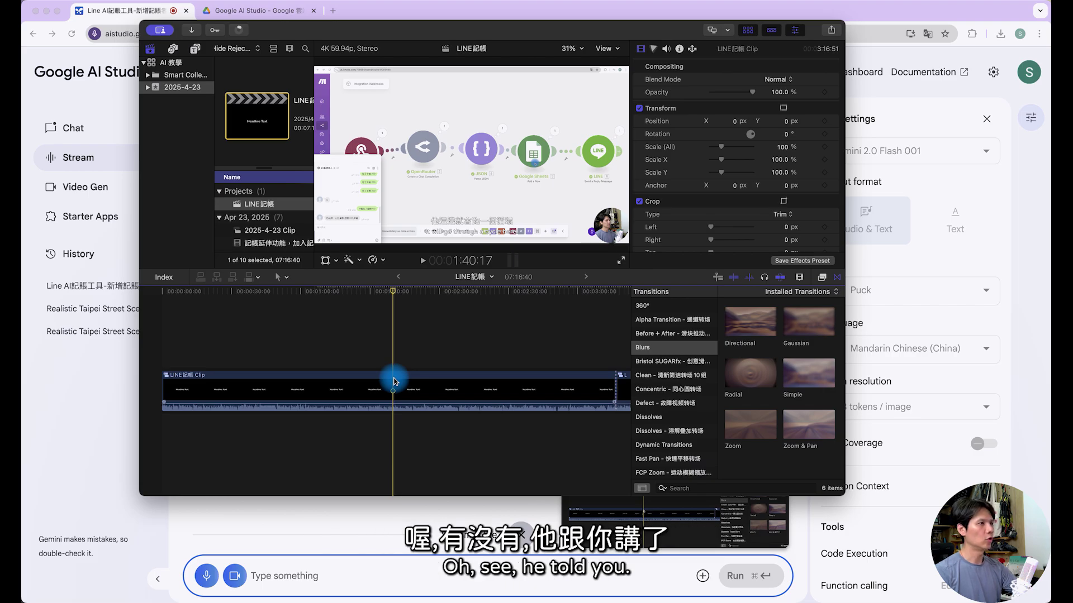
Split the LINE記帳 clip on the timeline at 1:27:59 and again at 1:52:21.
{"action": "left_click", "coordinate": [364, 293]}
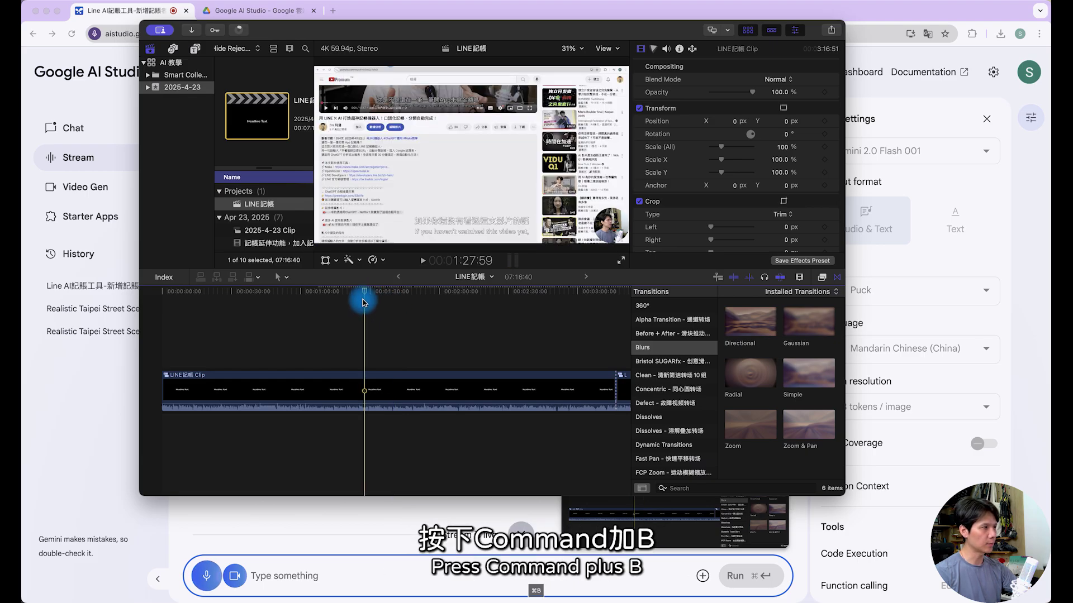
{"action": "key", "text": "super+b"}
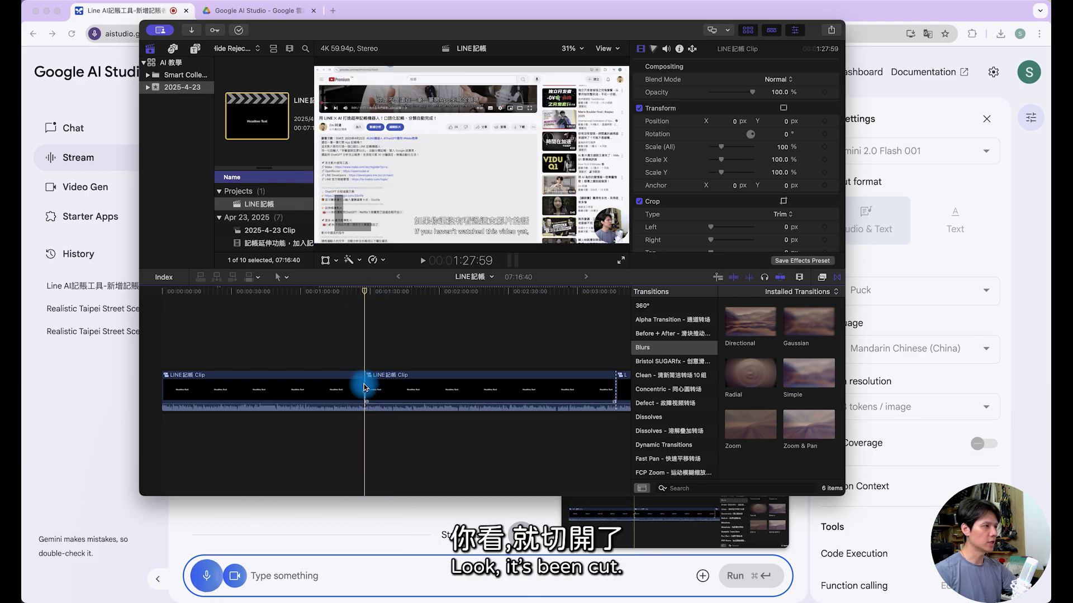
{"action": "left_click", "coordinate": [422, 352]}
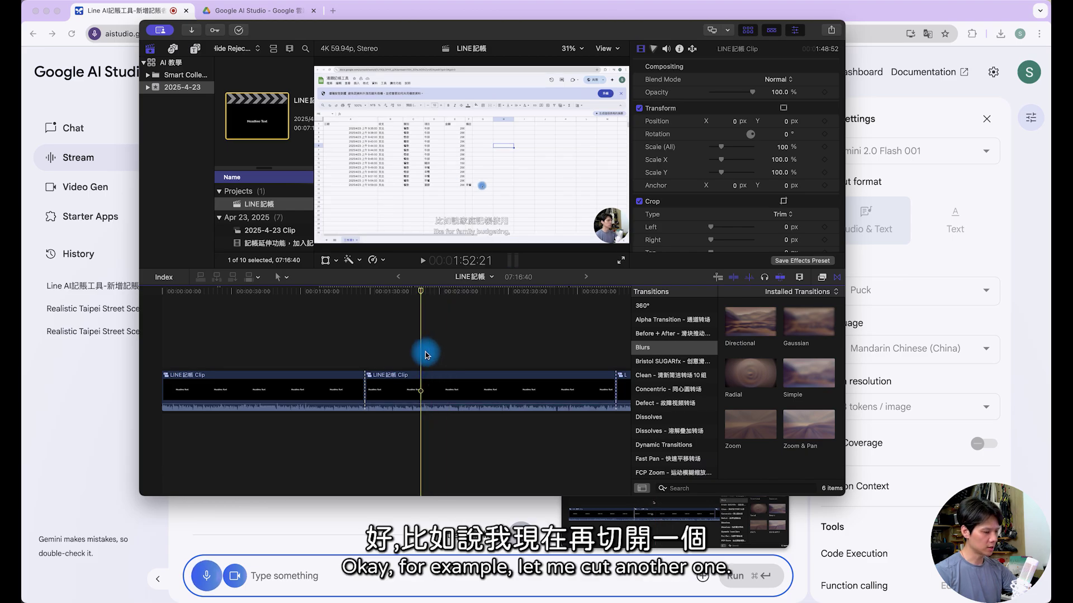
{"action": "key", "text": "super+b"}
Show the speed controls of the clip segment between the two cuts, view its Custom Speed settings and close them.
{"action": "left_click", "coordinate": [395, 350]}
{"action": "left_click", "coordinate": [376, 416]}
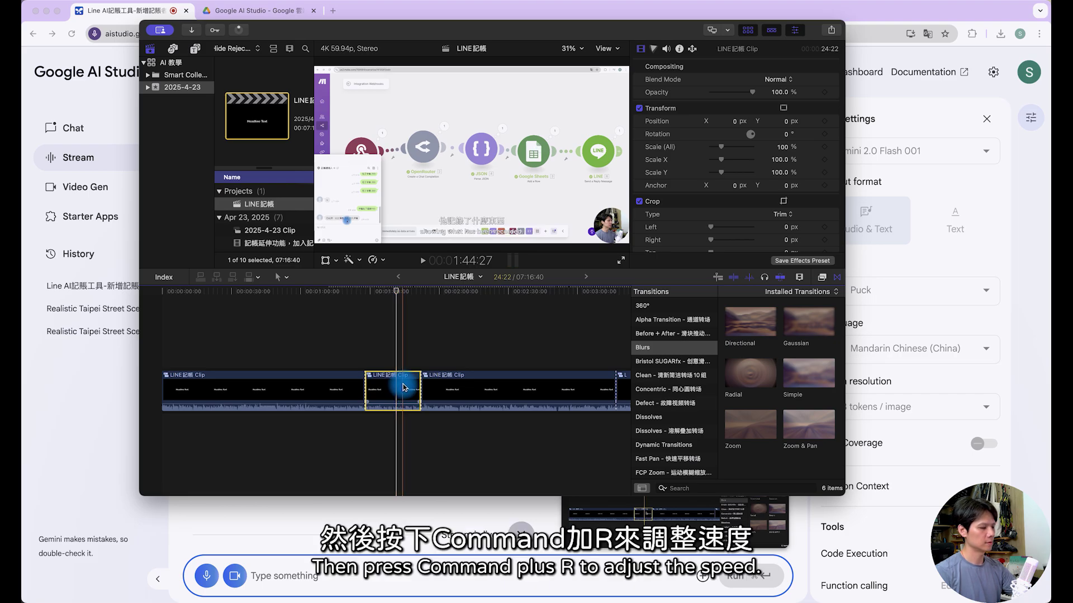
{"action": "left_click", "coordinate": [404, 387]}
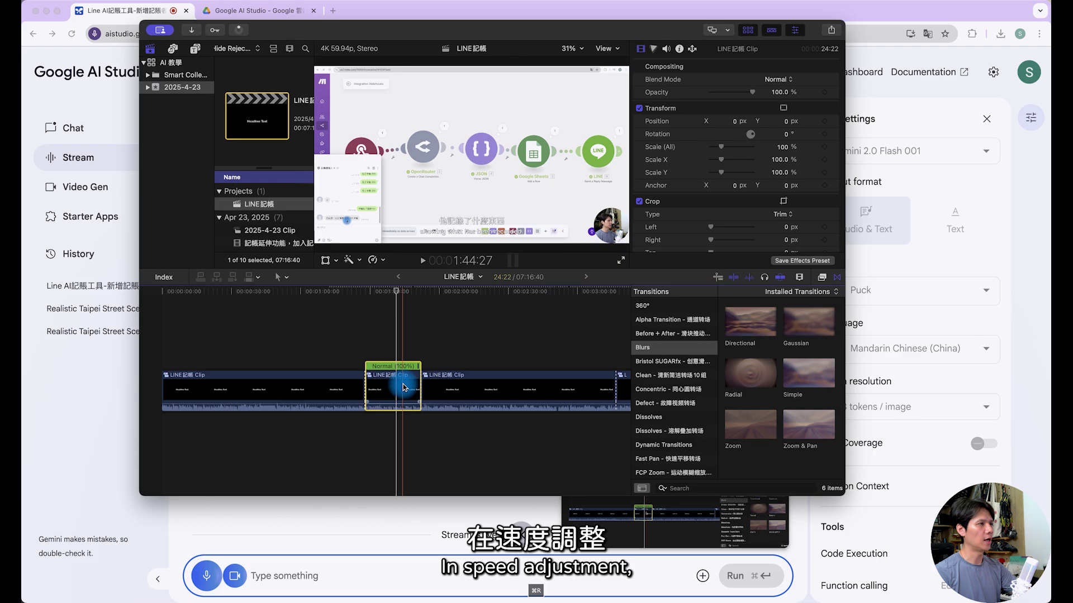
{"action": "left_click", "coordinate": [408, 366]}
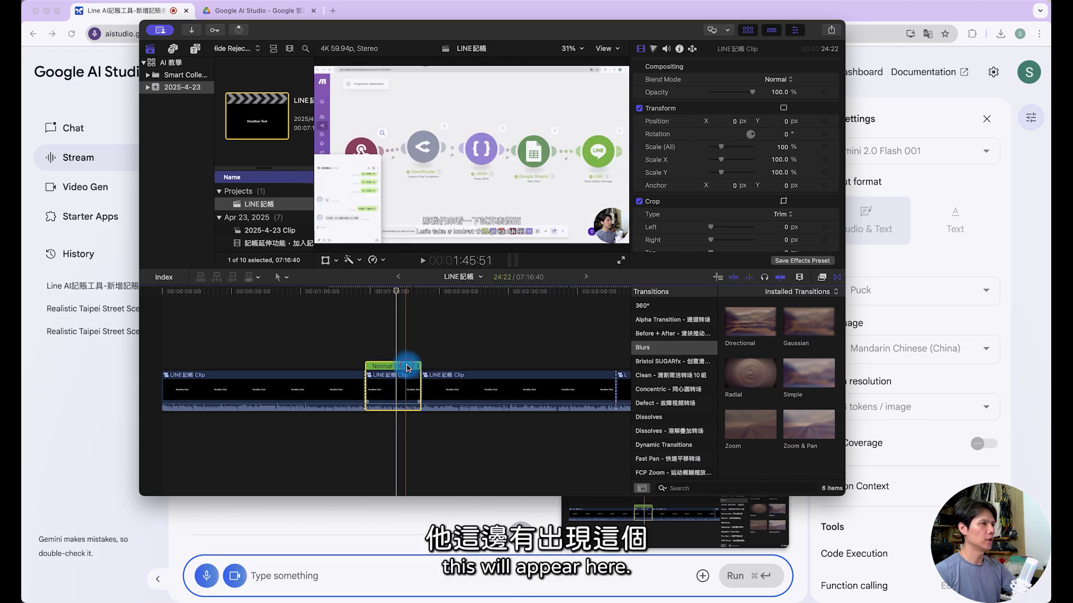
{"action": "left_click", "coordinate": [424, 328]}
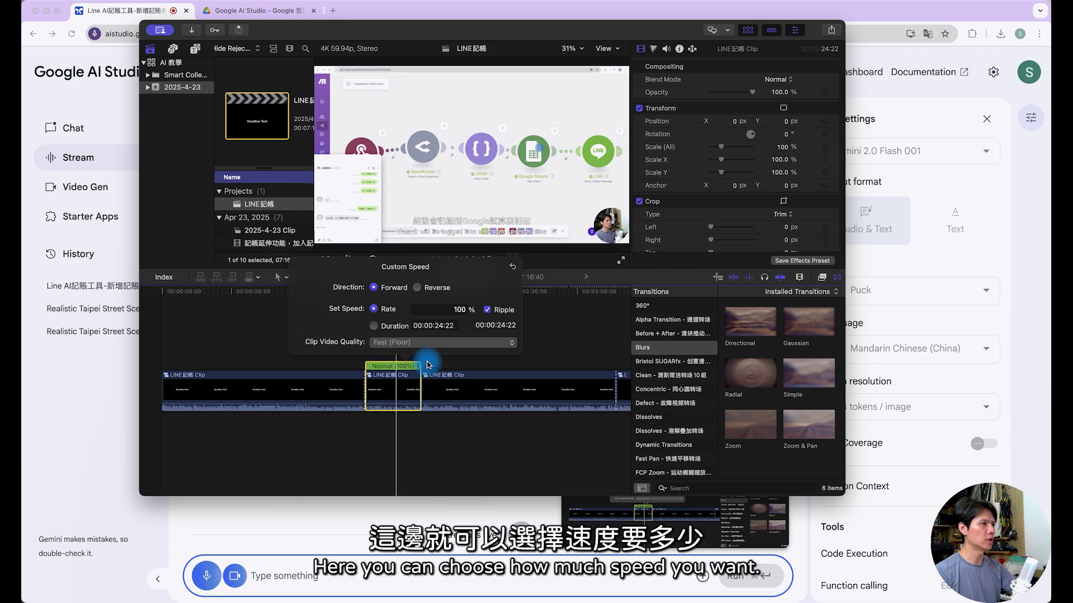
{"action": "left_click", "coordinate": [539, 344]}
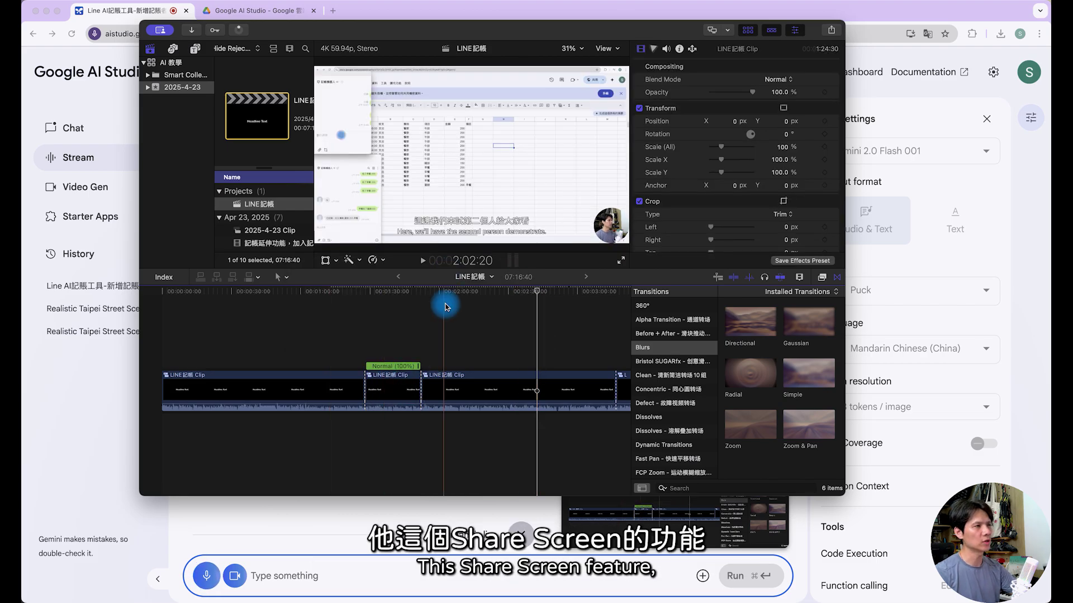
{"action": "left_click", "coordinate": [374, 373]}
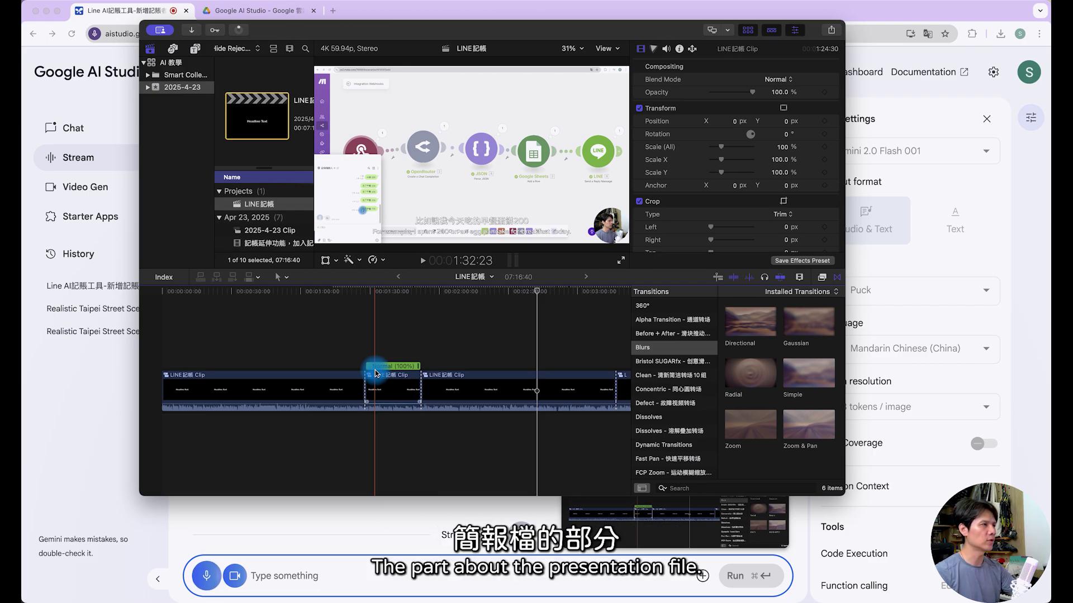
{"action": "left_click", "coordinate": [537, 329]}
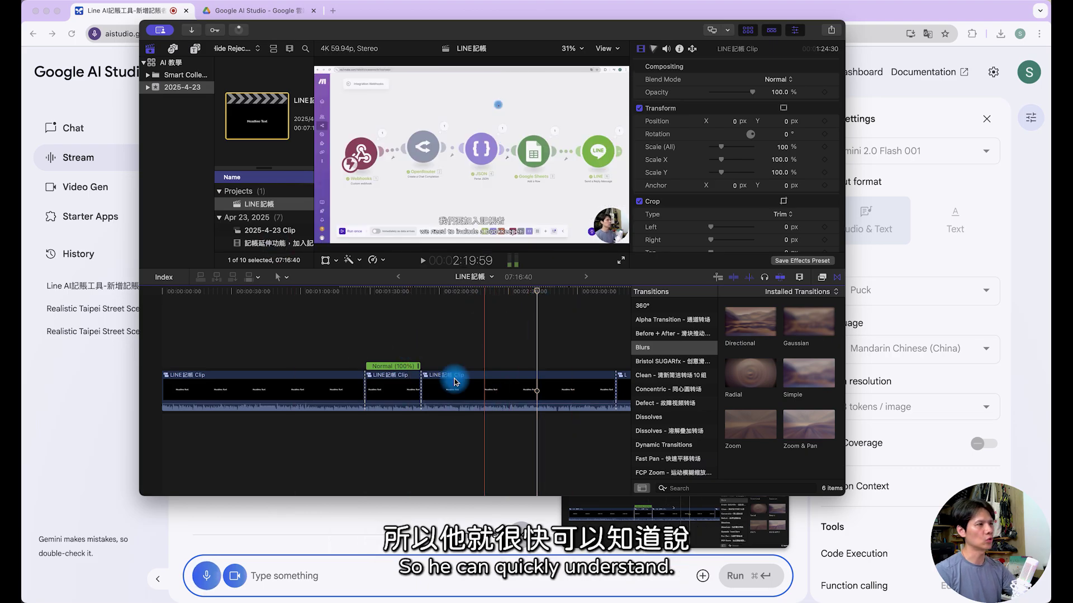
{"action": "left_click", "coordinate": [427, 348]}
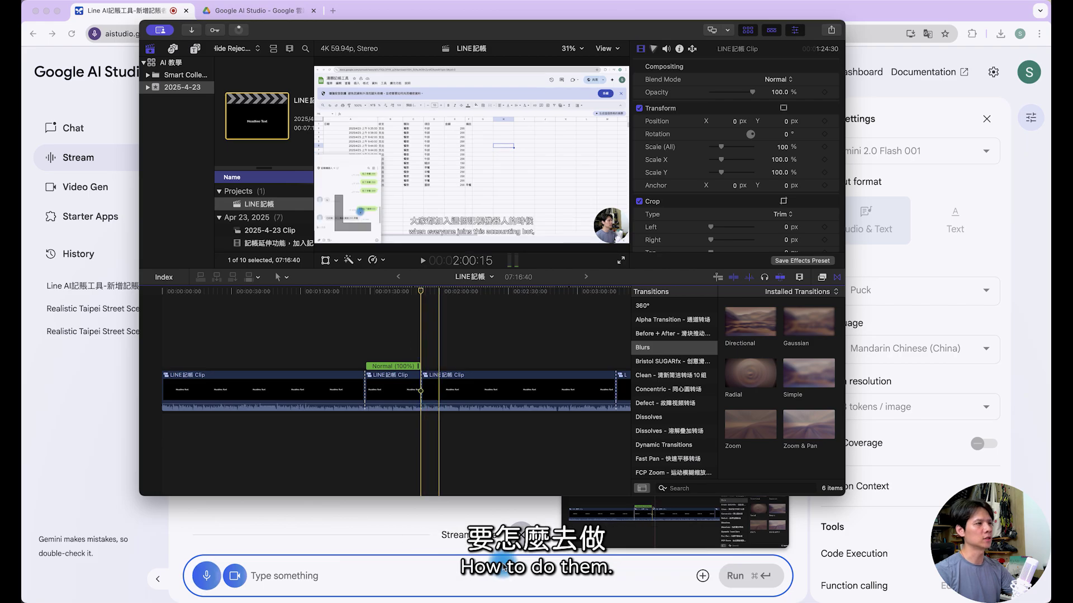
Return to Google AI Studio, disconnect the screen-sharing stream and reset the Stream page for a new conversation.
{"action": "left_click", "coordinate": [447, 520]}
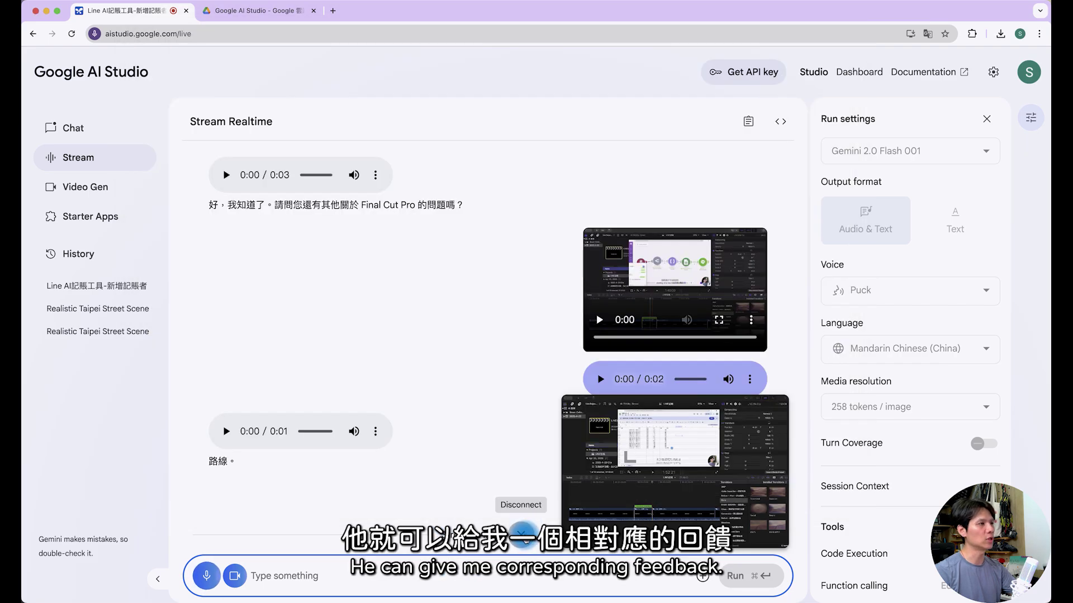
{"action": "left_click", "coordinate": [522, 535]}
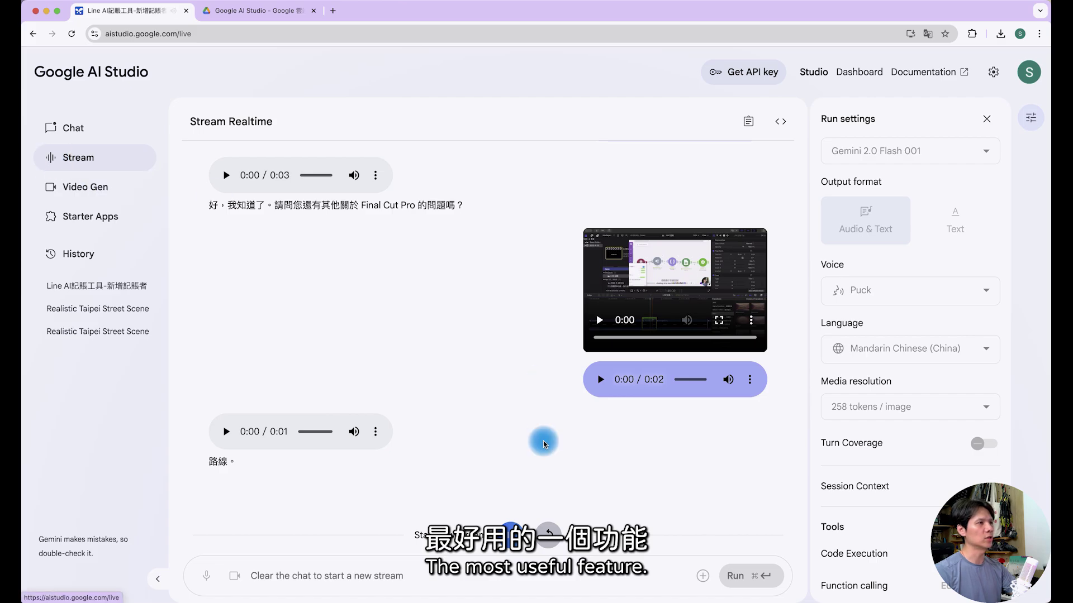
{"action": "left_click", "coordinate": [65, 157]}
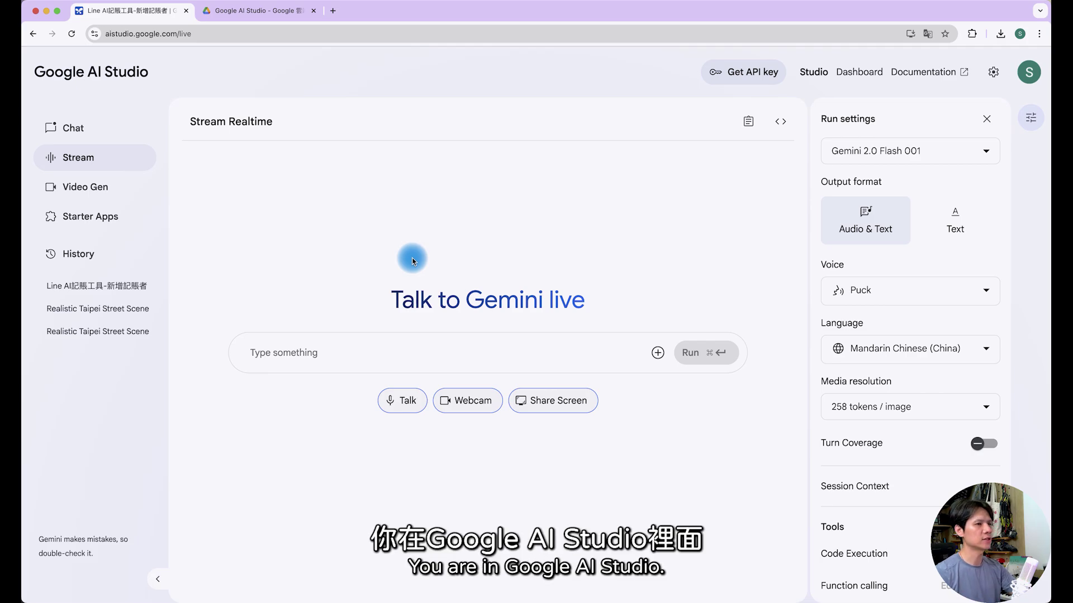
Open the Drive folder from the prompt history and inspect LINE記帳.mp3, video_generation_0 and both Realistic Taipei Street Scene files.
{"action": "left_click", "coordinate": [90, 259]}
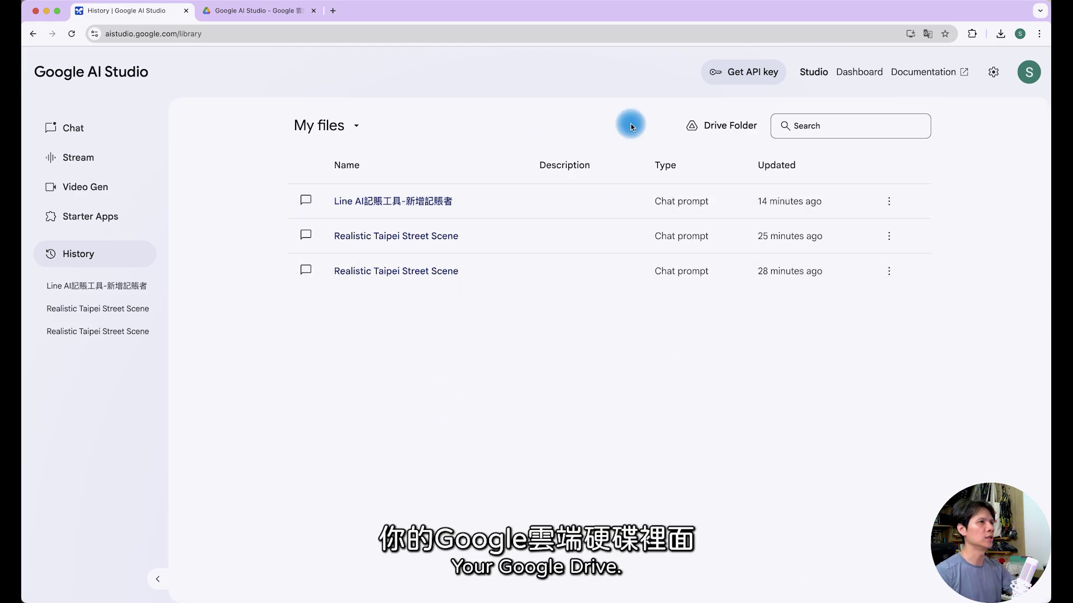
{"action": "left_click", "coordinate": [738, 134]}
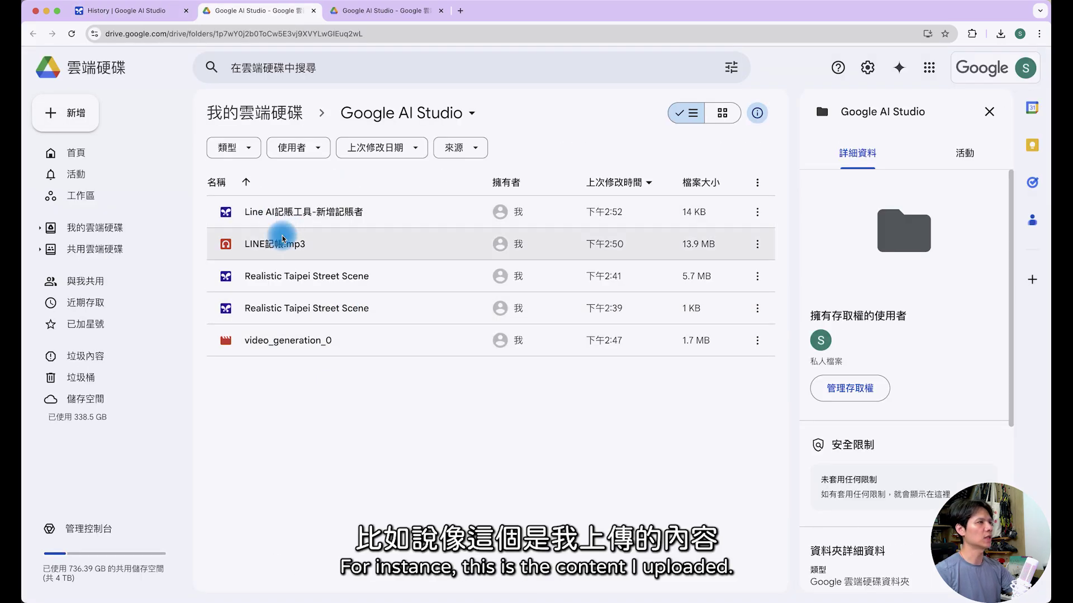
{"action": "left_click", "coordinate": [280, 242]}
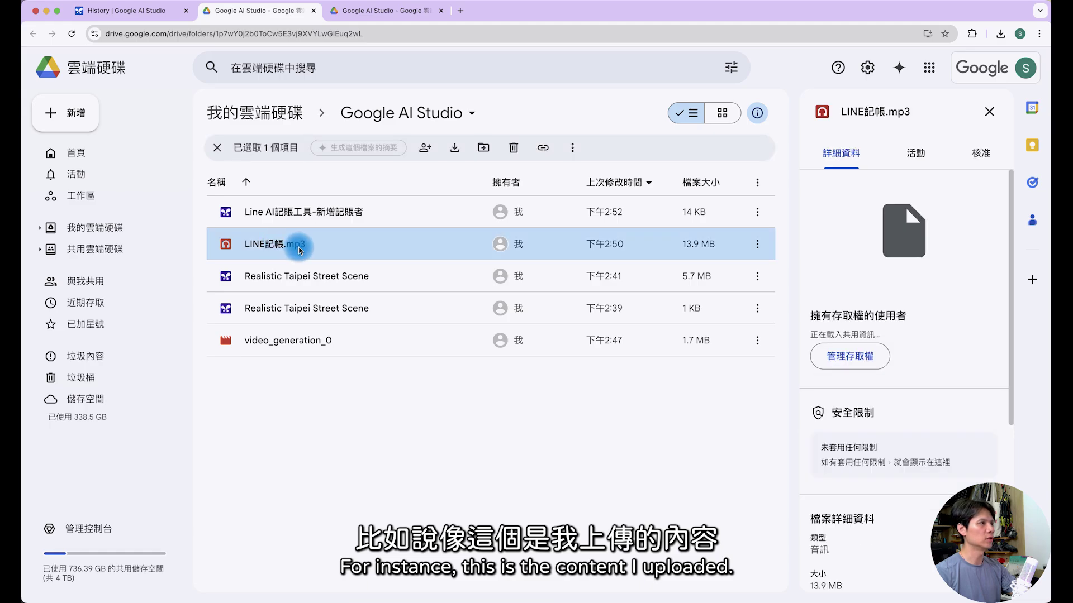
{"action": "left_click", "coordinate": [304, 346]}
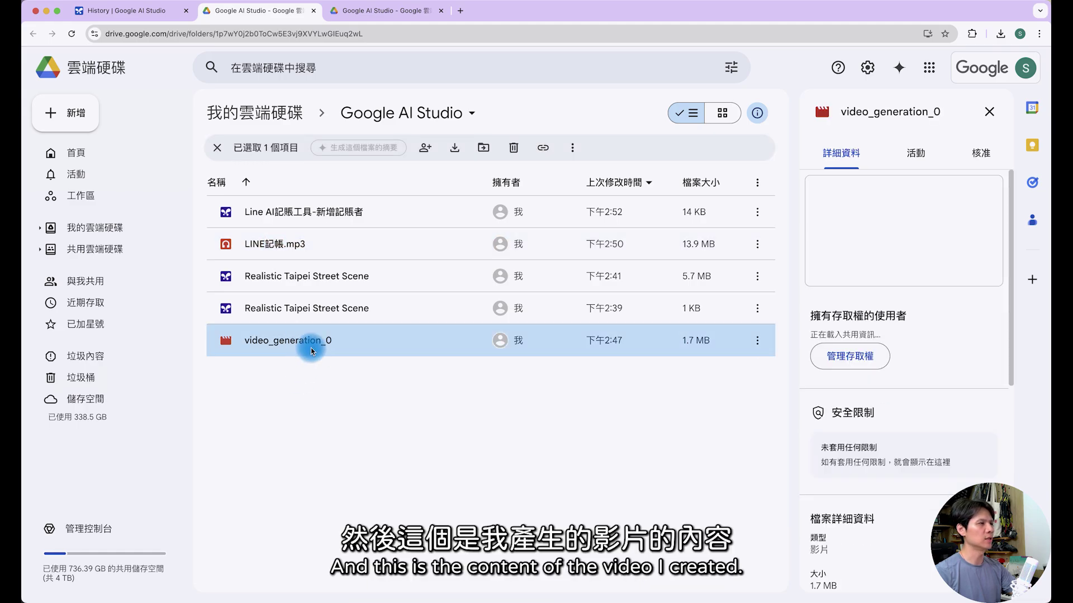
{"action": "left_click", "coordinate": [314, 311]}
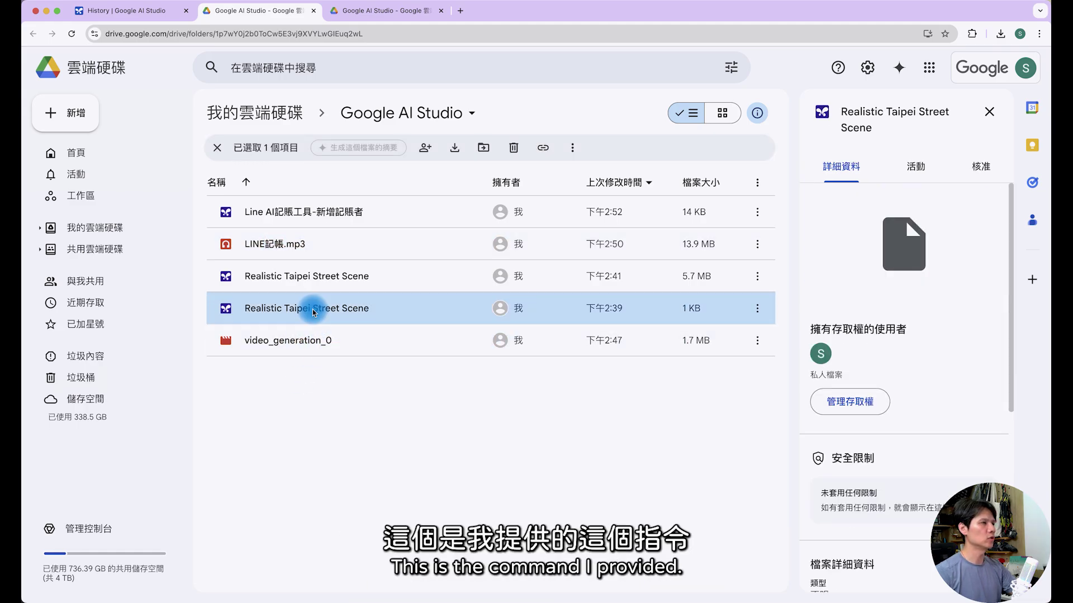
{"action": "left_click", "coordinate": [327, 277]}
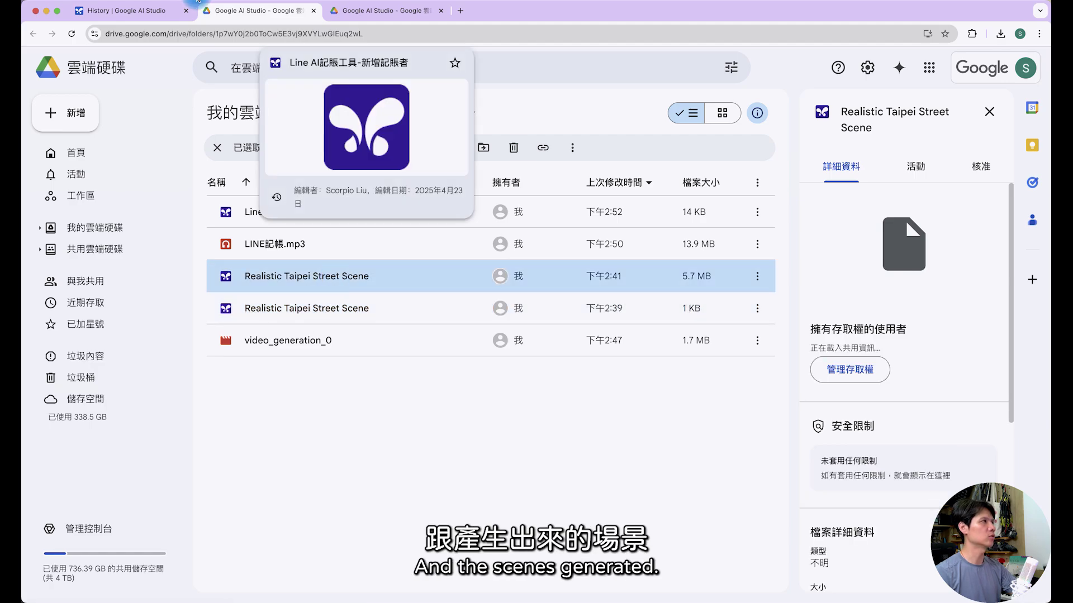
Return to Google AI Studio and open a new, empty chat prompt.
{"action": "left_click", "coordinate": [134, 11]}
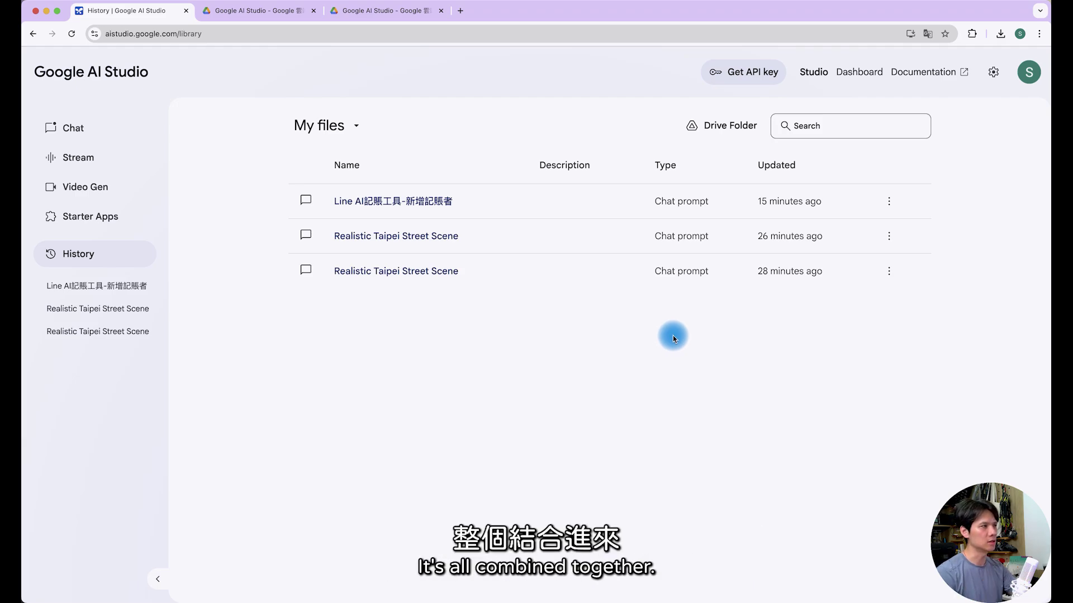
{"action": "left_click", "coordinate": [107, 71]}
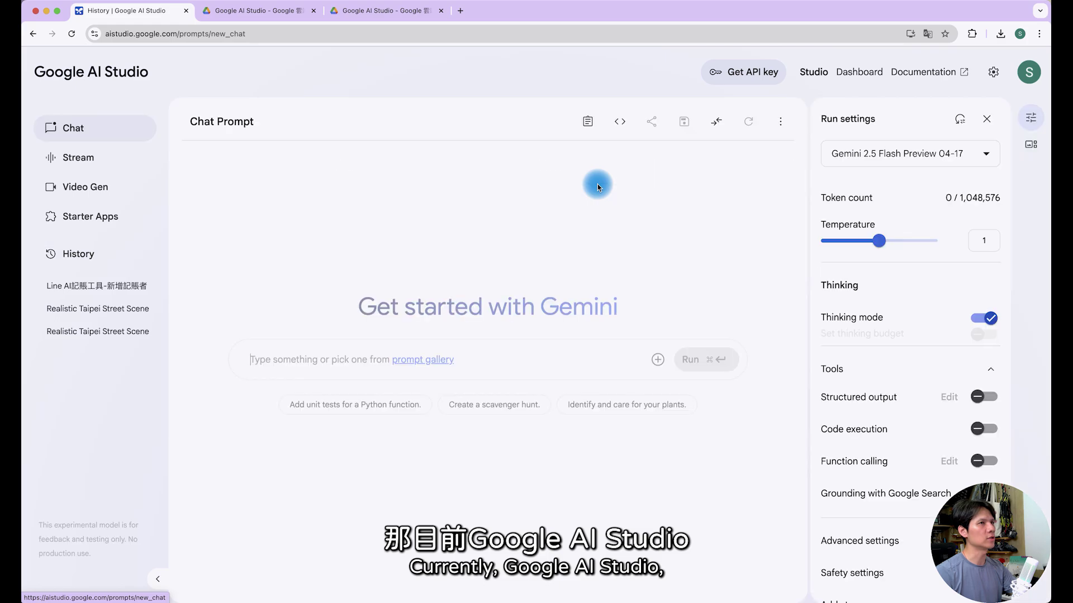